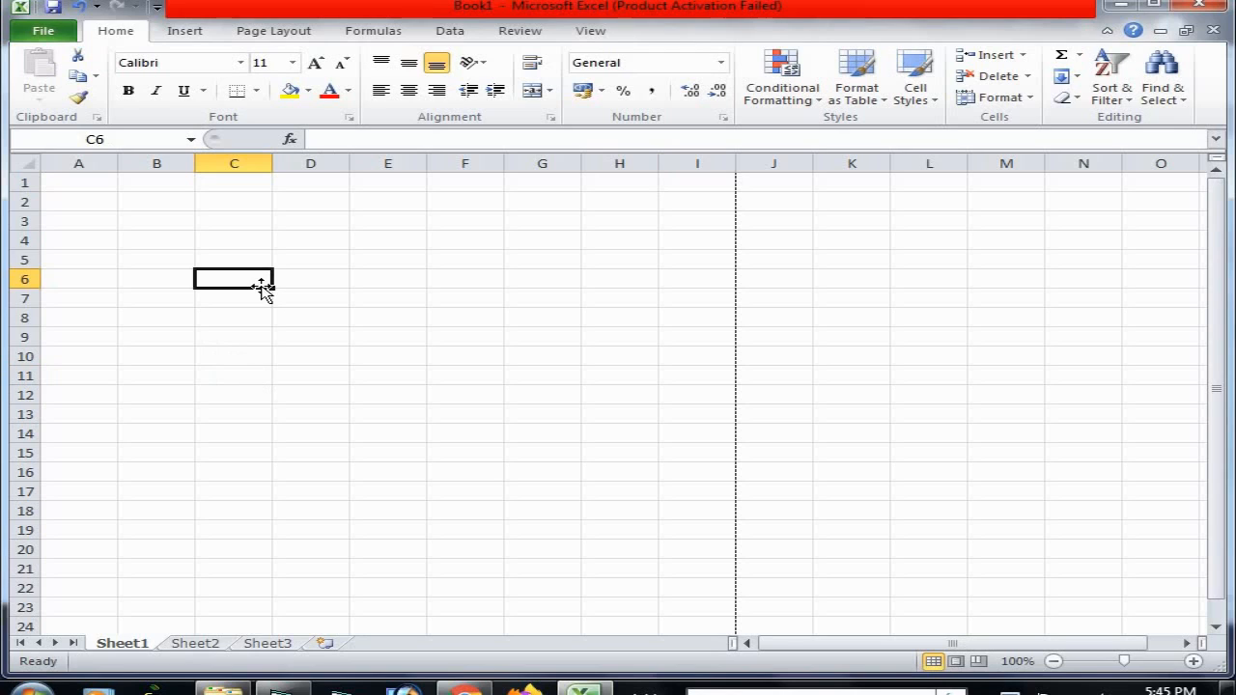
Enter the header "Sl No" in cell A1
{"action": "left_click", "coordinate": [102, 184]}
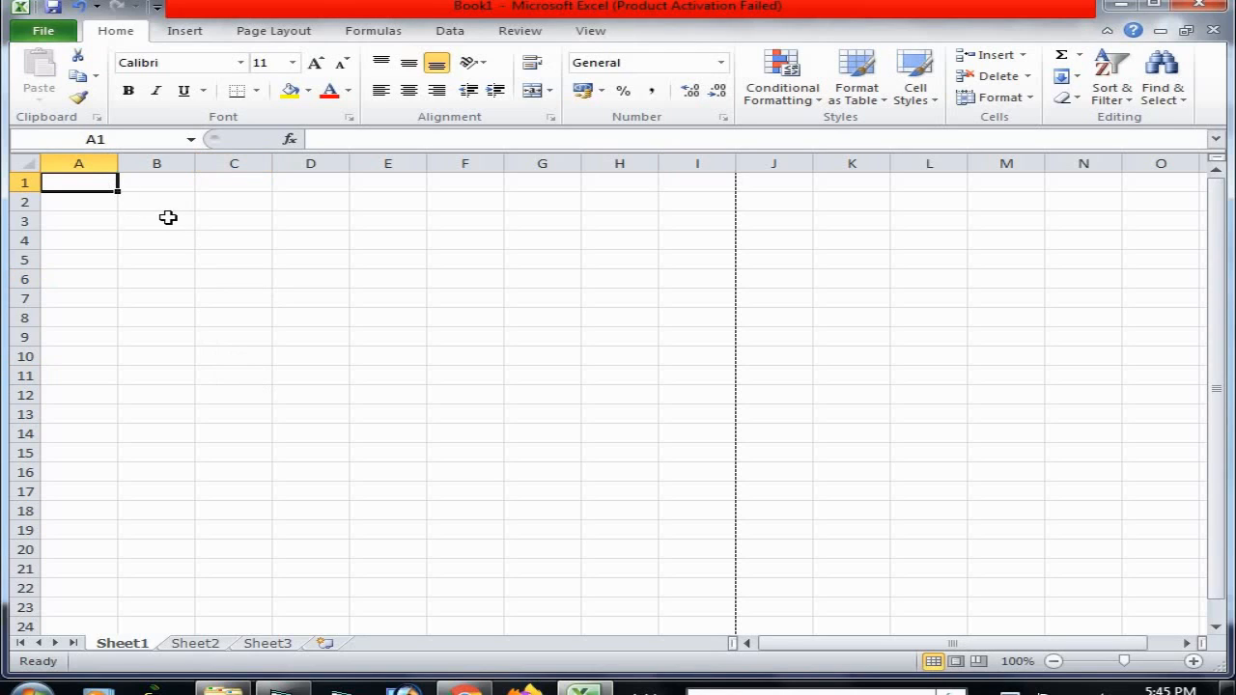
{"action": "left_click", "coordinate": [1194, 662]}
{"action": "left_click", "coordinate": [1193, 662]}
{"action": "left_click", "coordinate": [1193, 662]}
{"action": "left_click", "coordinate": [1194, 662]}
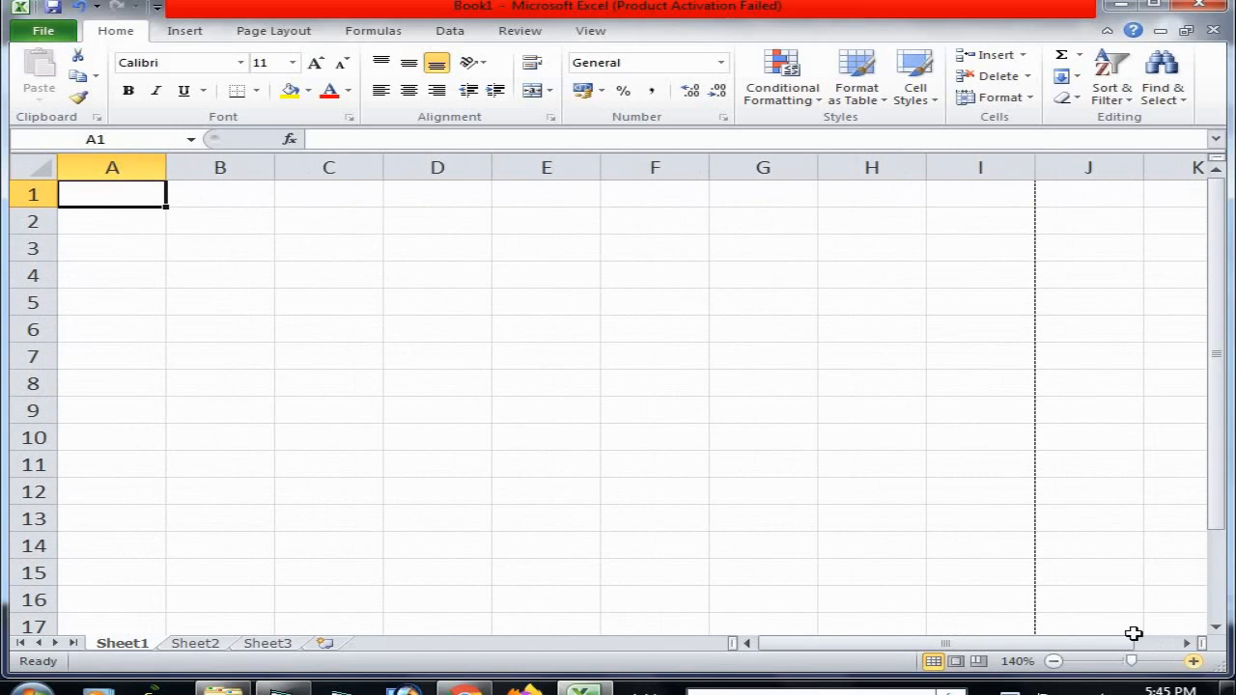
{"action": "left_click", "coordinate": [136, 223]}
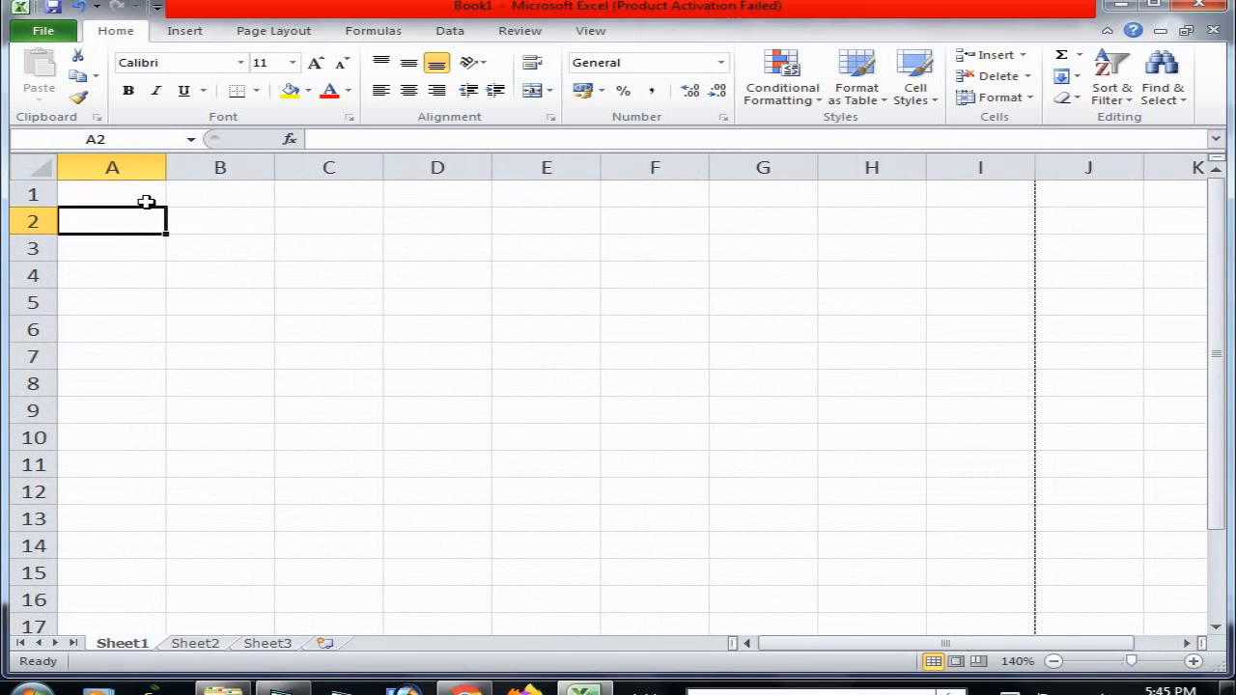
{"action": "left_click", "coordinate": [146, 197]}
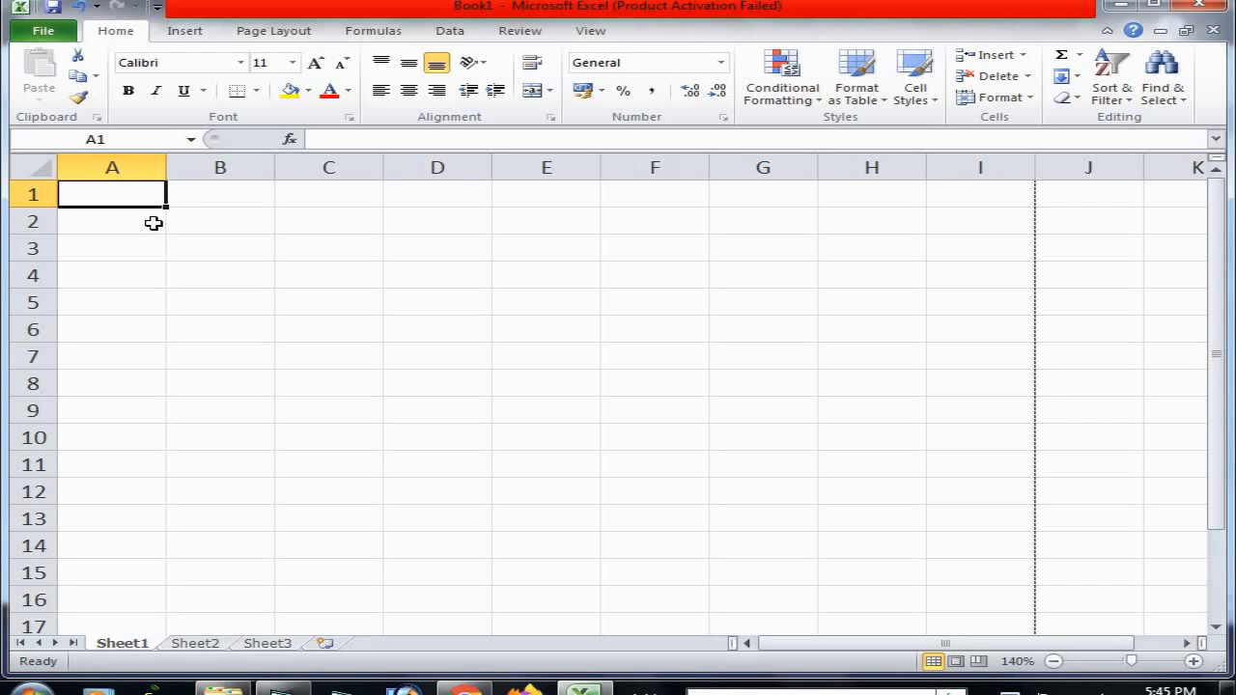
{"action": "type", "text": "Sl"}
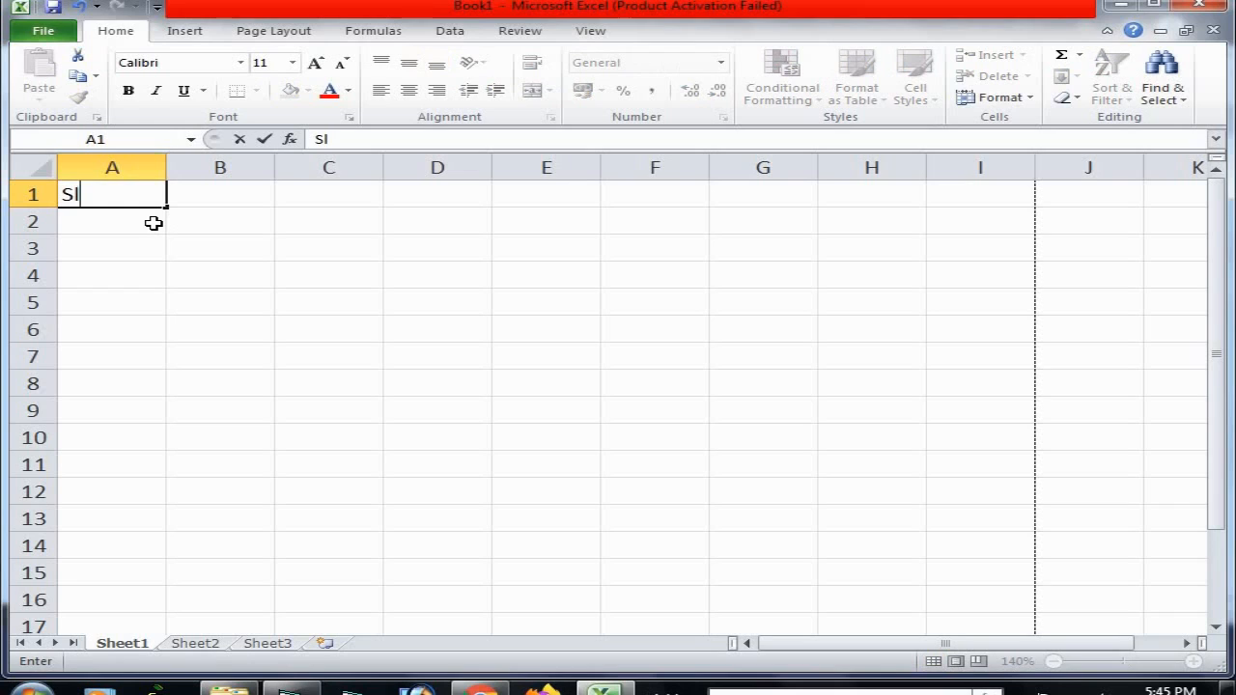
{"action": "type", "text": " No"}
{"action": "key", "text": "Return"}
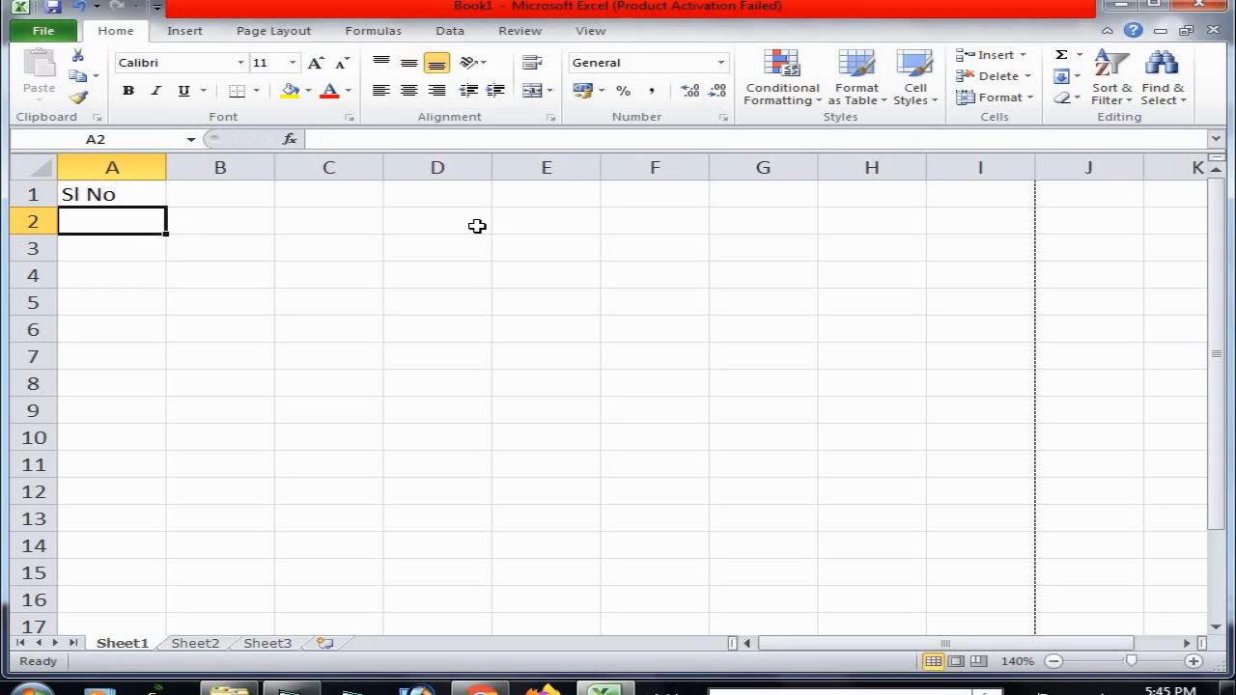
Narrow column A to suit its header and apply all borders to the whole column
{"action": "left_click_drag", "start_coordinate": [165, 170], "coordinate": [138, 171]}
{"action": "left_click", "coordinate": [120, 167]}
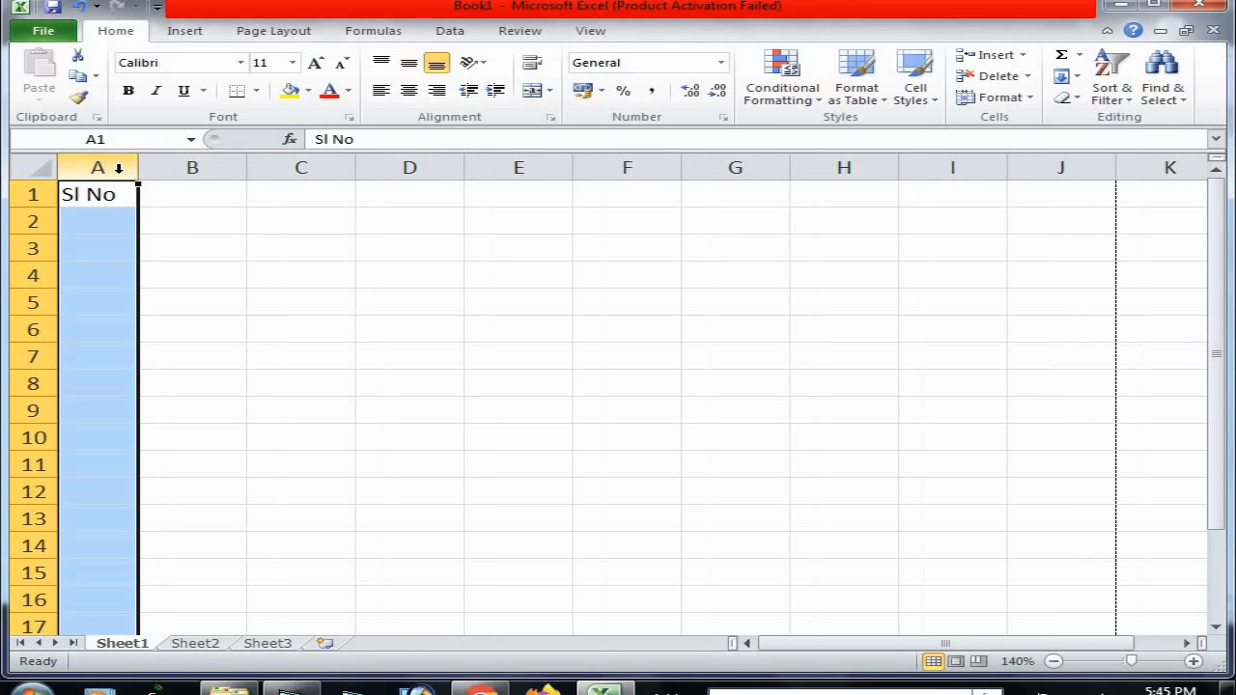
{"action": "left_click", "coordinate": [259, 91]}
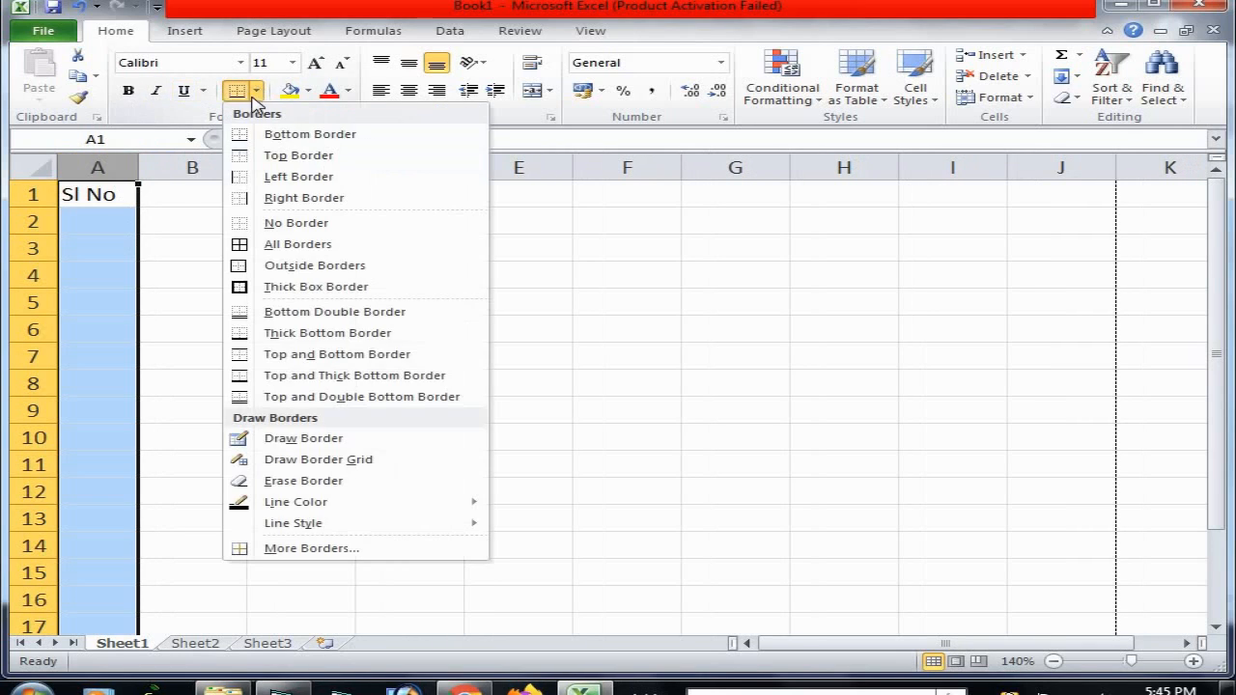
{"action": "left_click", "coordinate": [265, 244]}
Enter 1 in cell A2 as the first serial number
{"action": "left_click", "coordinate": [113, 223]}
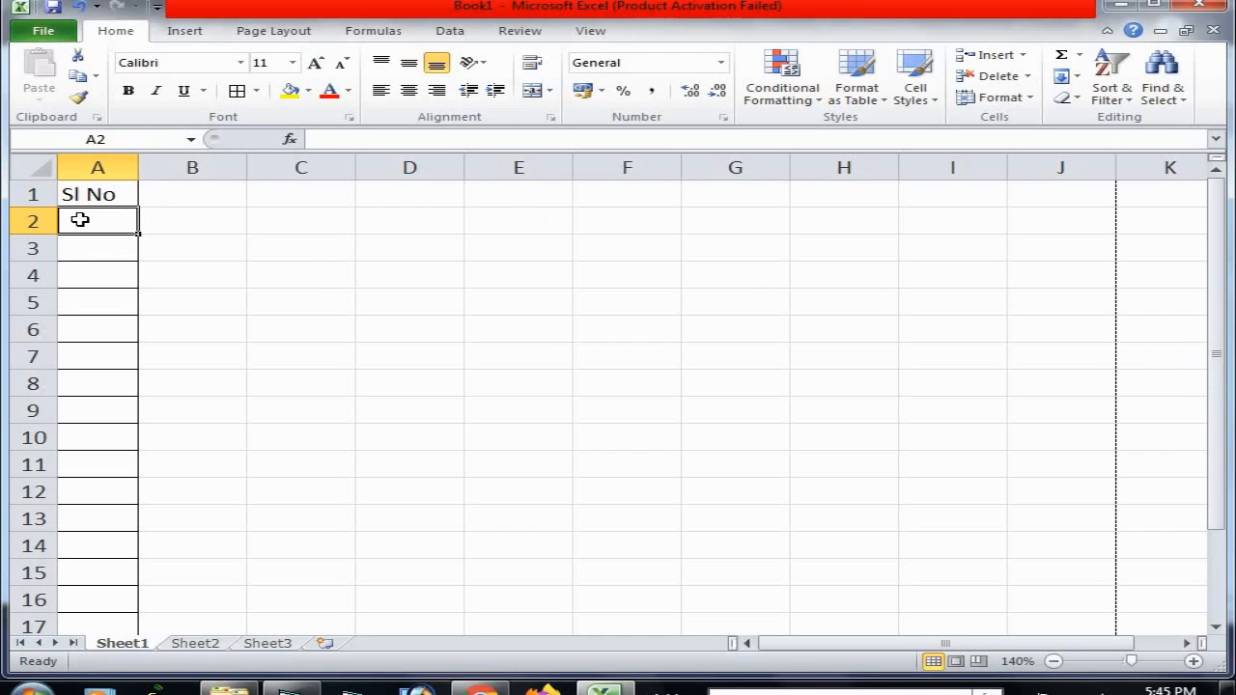
{"action": "type", "text": "1"}
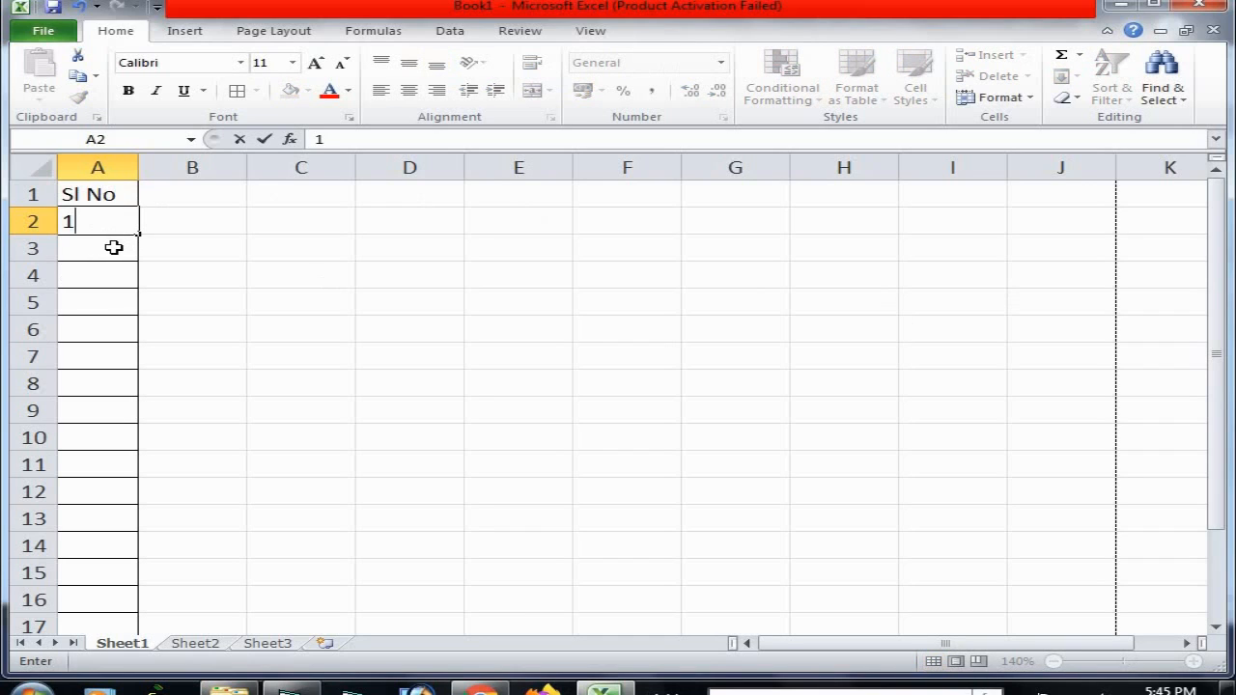
{"action": "key", "text": "Return"}
Fill a linear series down column A from A2, with series in columns, step value 1 and stop value 500
{"action": "left_click", "coordinate": [101, 223]}
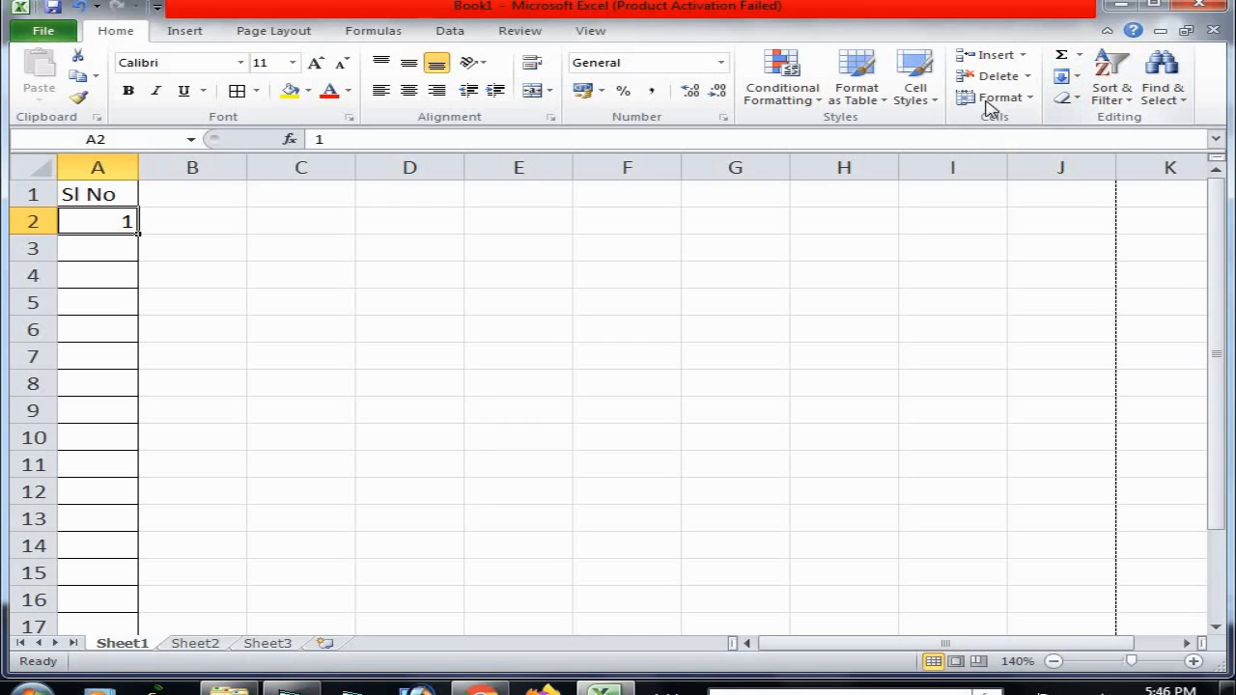
{"action": "left_click", "coordinate": [1080, 77]}
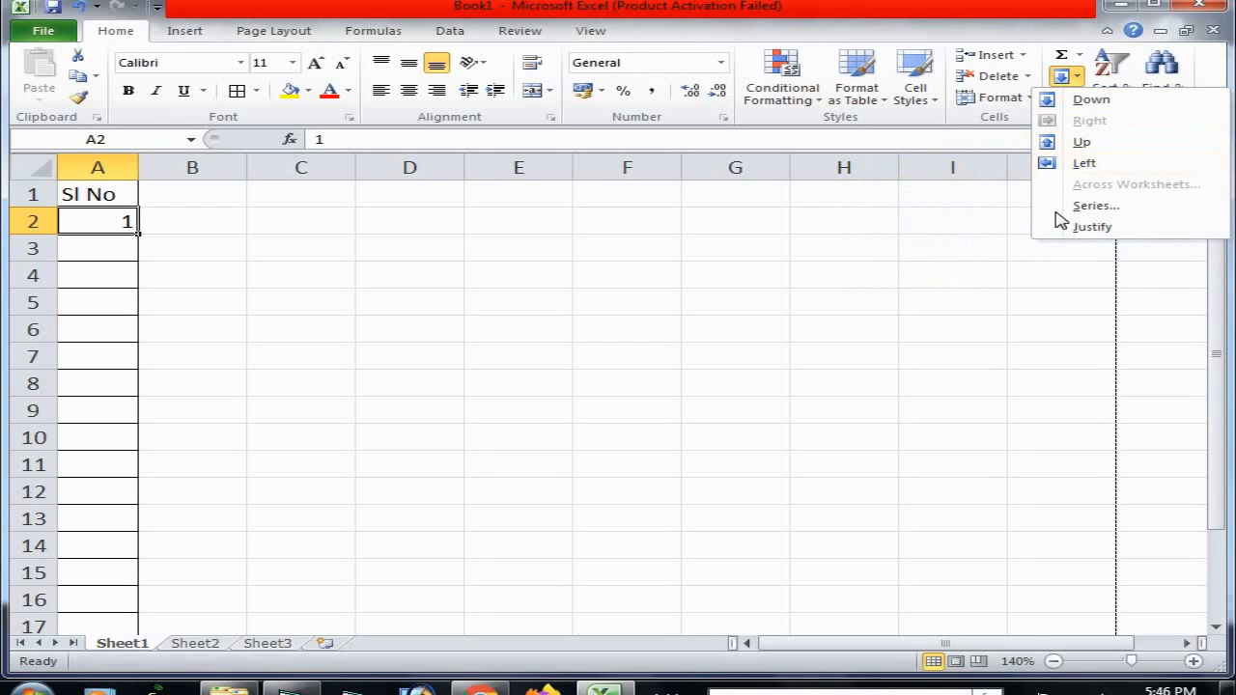
{"action": "left_click", "coordinate": [1129, 207]}
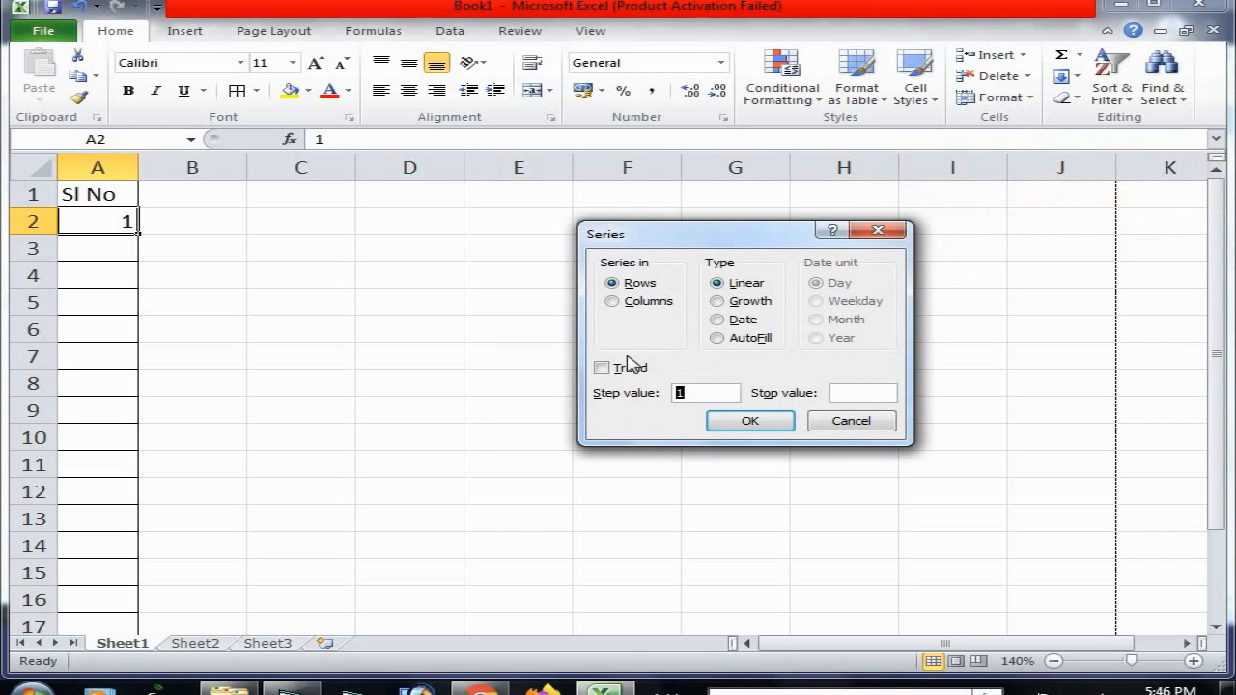
{"action": "left_click", "coordinate": [633, 303]}
{"action": "left_click", "coordinate": [621, 286]}
{"action": "left_click", "coordinate": [634, 303]}
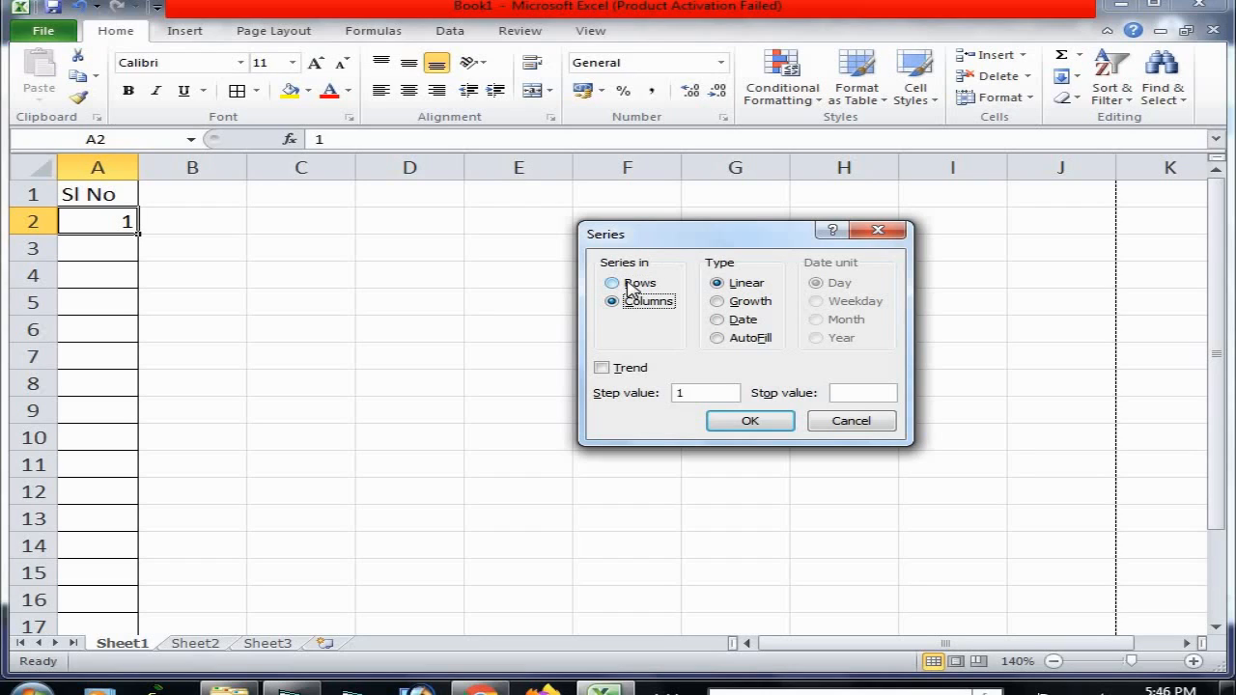
{"action": "left_click", "coordinate": [629, 285]}
{"action": "left_click", "coordinate": [632, 306]}
{"action": "left_click", "coordinate": [629, 286]}
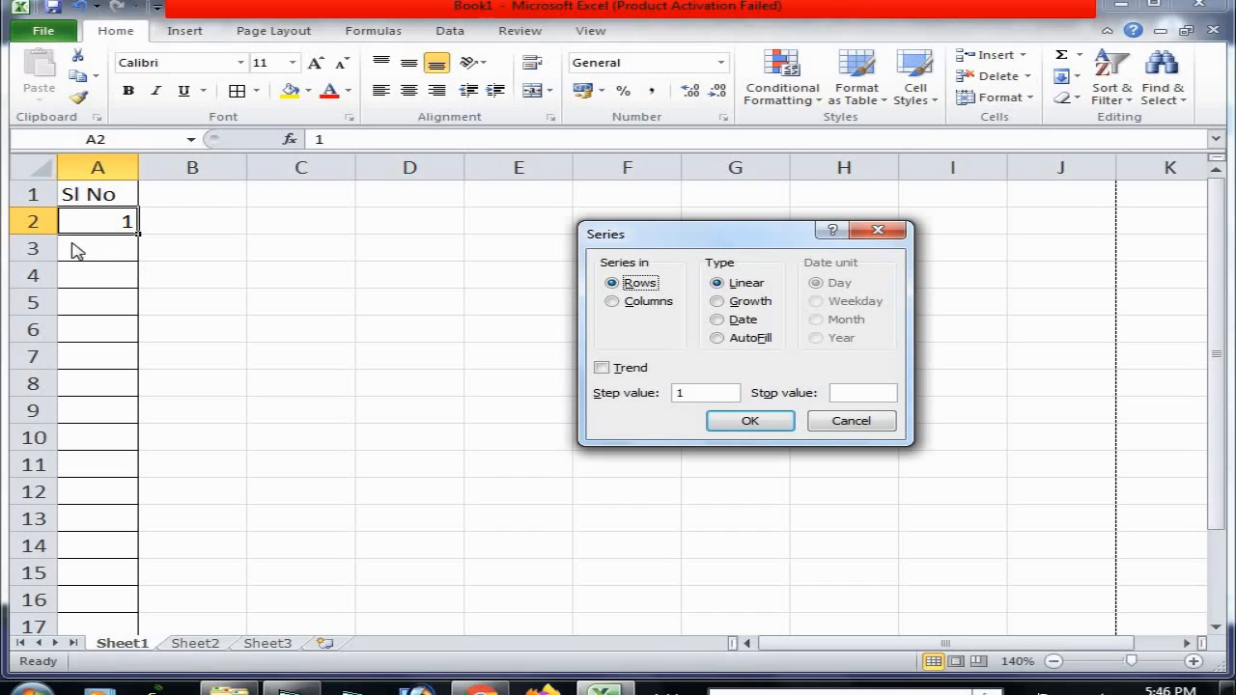
{"action": "left_click", "coordinate": [642, 307]}
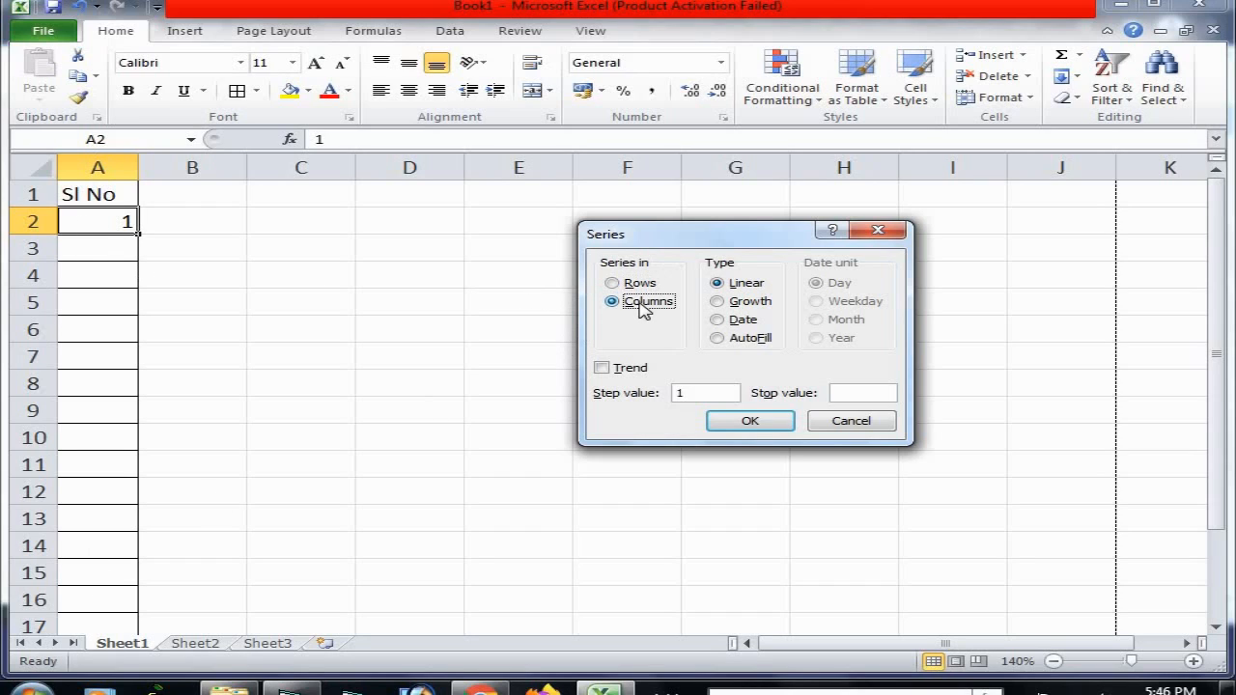
{"action": "left_click", "coordinate": [703, 394]}
{"action": "left_click", "coordinate": [750, 421]}
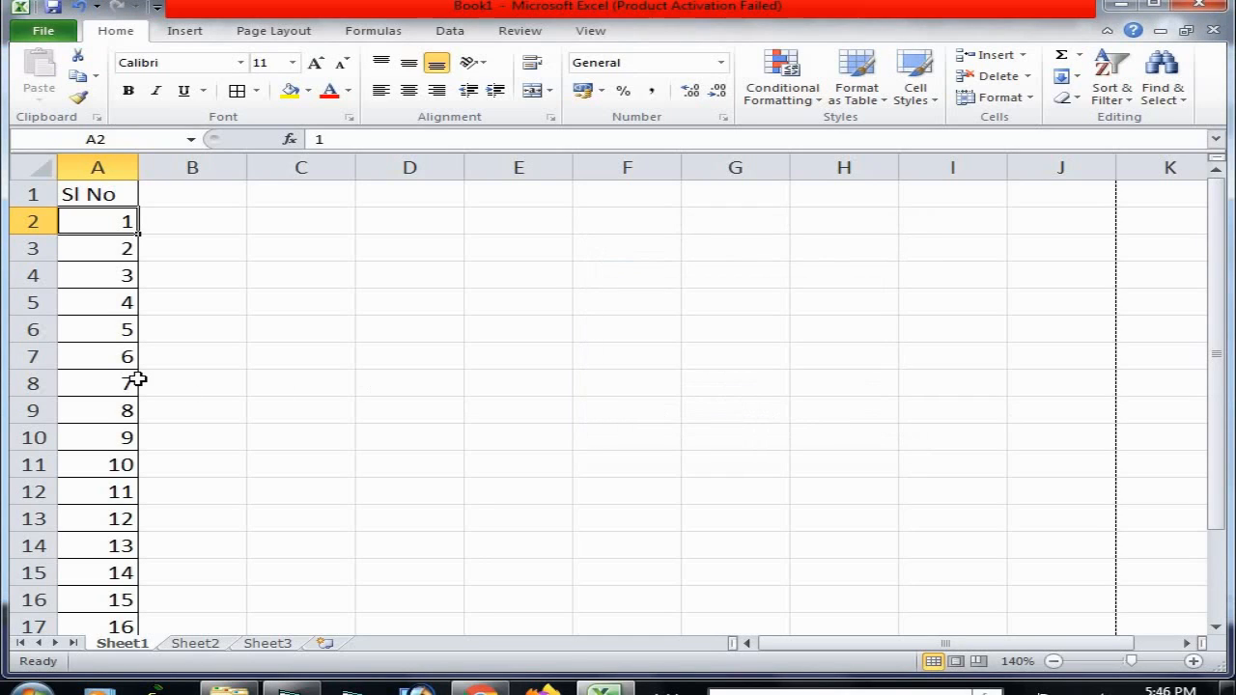
Examine the serial numbers in column A from the first entry to the last, and return to cell A2
{"action": "left_click", "coordinate": [97, 241]}
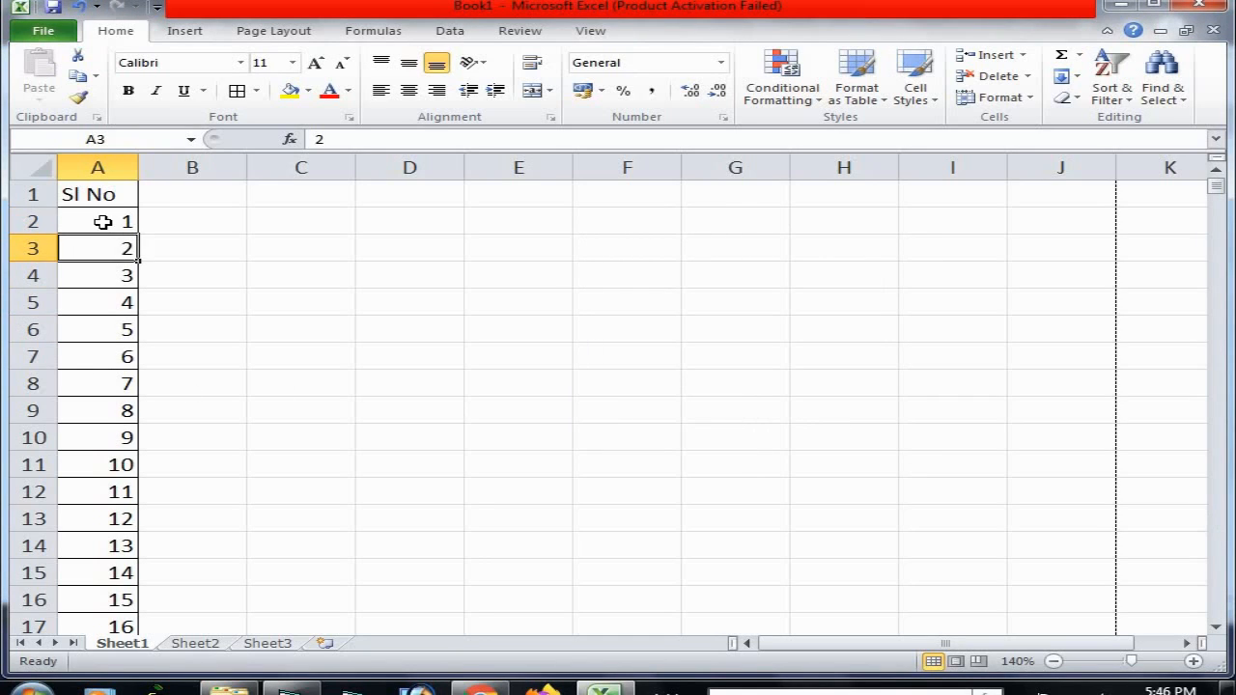
{"action": "left_click", "coordinate": [102, 221]}
{"action": "left_click", "coordinate": [105, 253]}
{"action": "scroll", "coordinate": [126, 401], "scroll_direction": "down", "scroll_amount": 13}
{"action": "scroll", "coordinate": [126, 409], "scroll_direction": "down", "scroll_amount": 20}
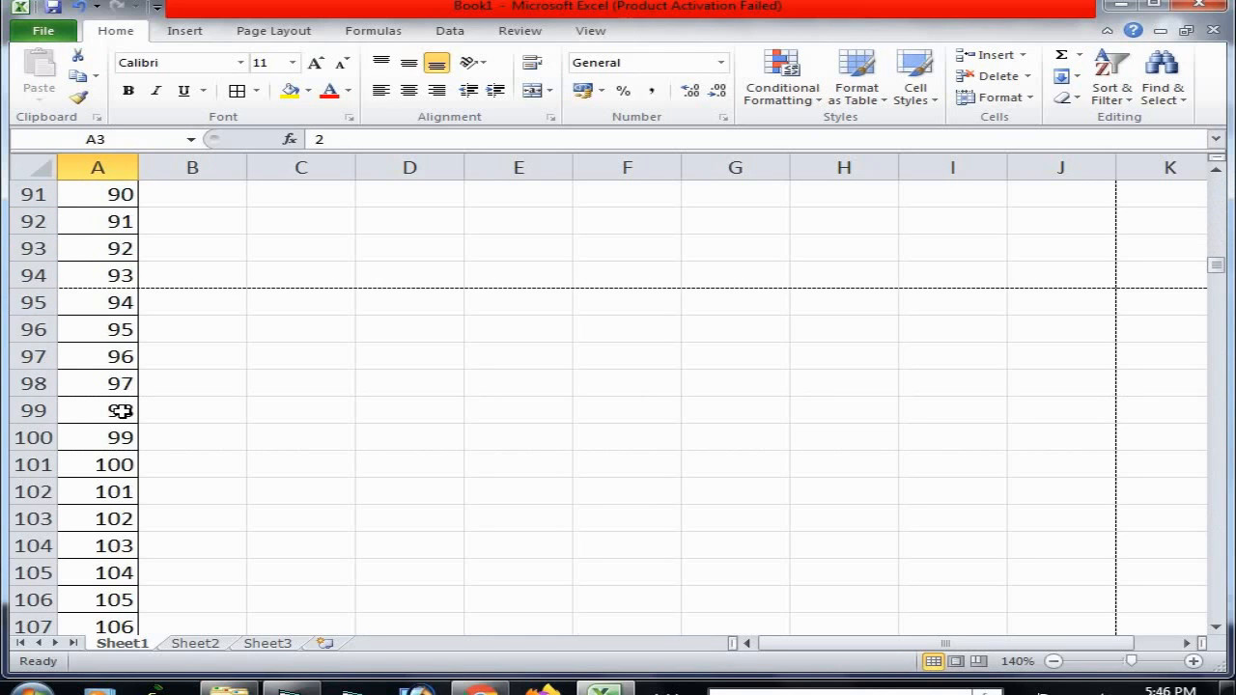
{"action": "scroll", "coordinate": [123, 412], "scroll_direction": "down", "scroll_amount": 20}
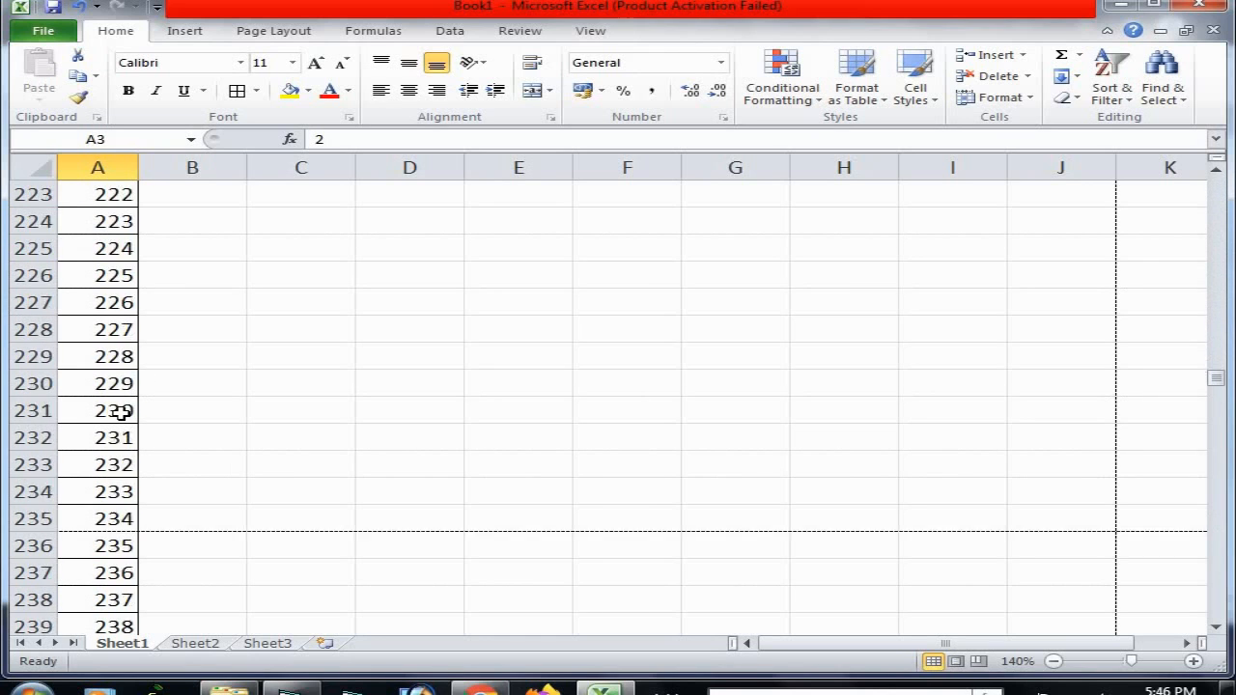
{"action": "scroll", "coordinate": [121, 425], "scroll_direction": "down", "scroll_amount": 20}
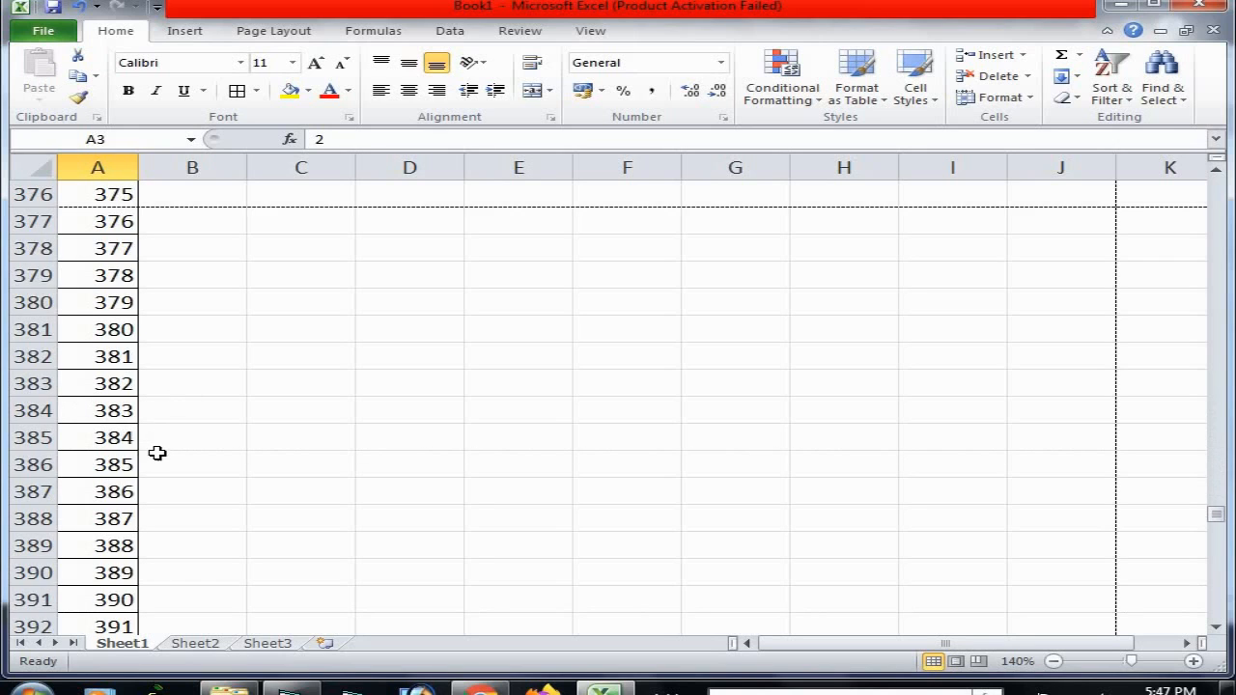
{"action": "scroll", "coordinate": [141, 455], "scroll_direction": "down", "scroll_amount": 18}
{"action": "scroll", "coordinate": [132, 455], "scroll_direction": "up", "scroll_amount": 8}
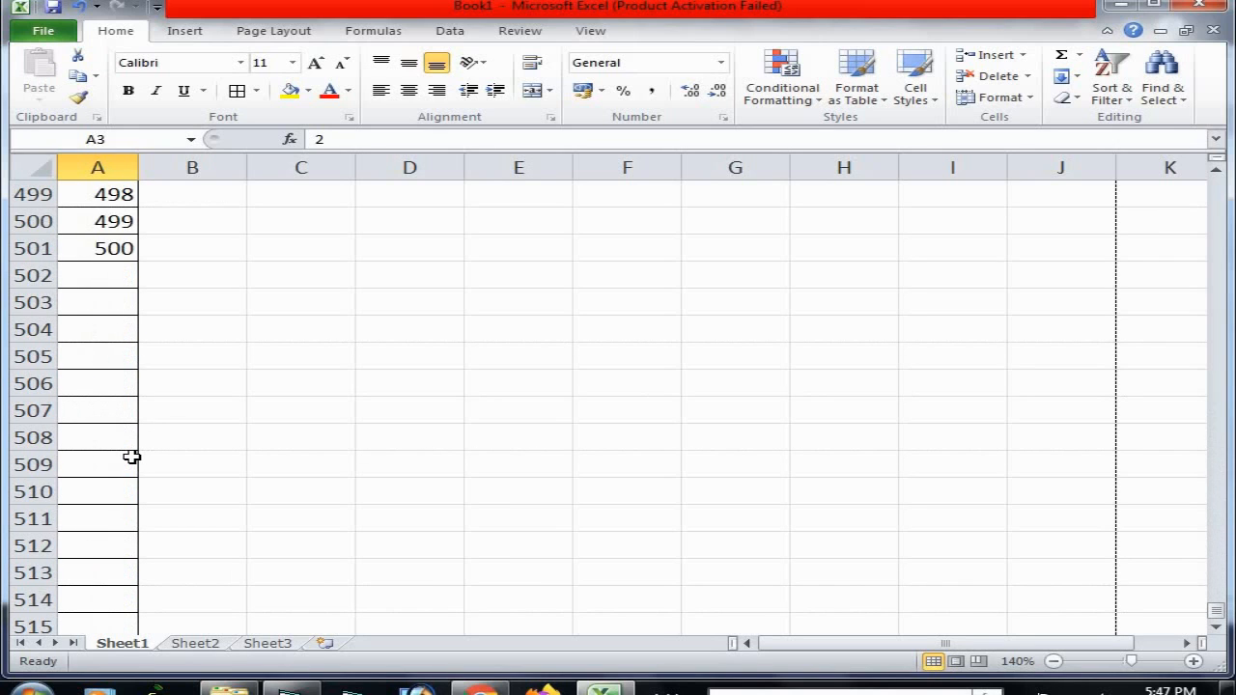
{"action": "left_click", "coordinate": [117, 412]}
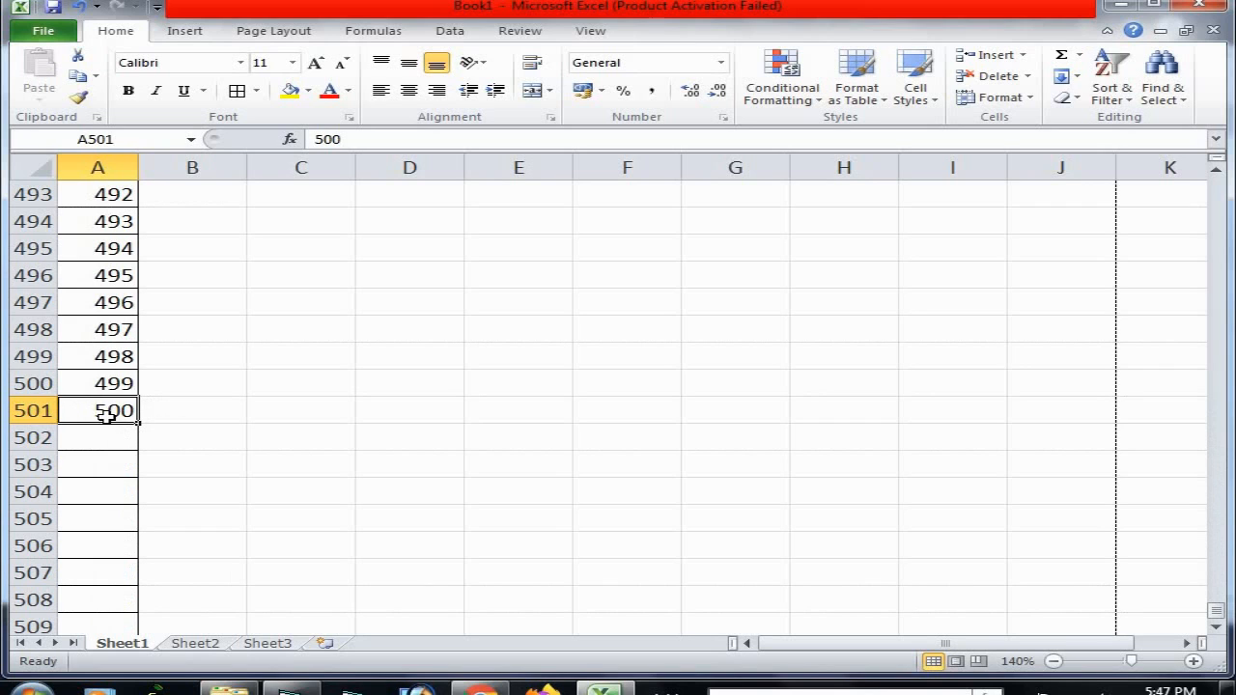
{"action": "scroll", "coordinate": [121, 425], "scroll_direction": "up", "scroll_amount": 20}
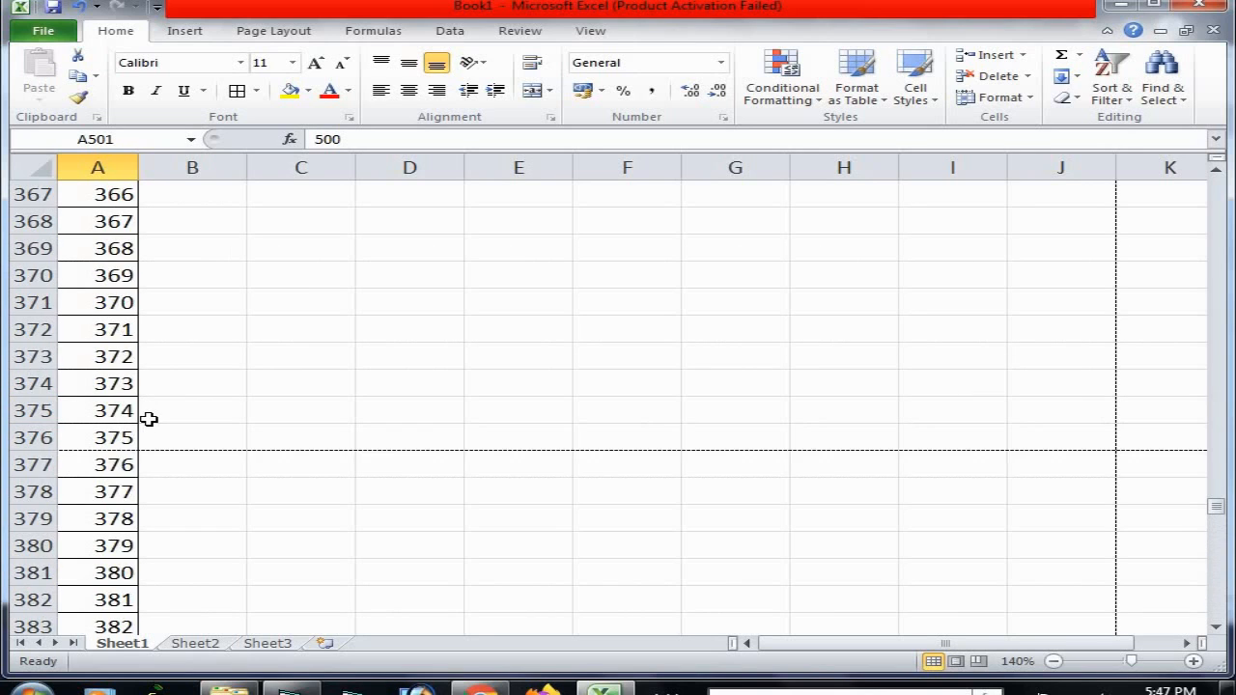
{"action": "scroll", "coordinate": [457, 361], "scroll_direction": "up", "scroll_amount": 16}
{"action": "left_click_drag", "start_coordinate": [1220, 469], "coordinate": [1219, 145]}
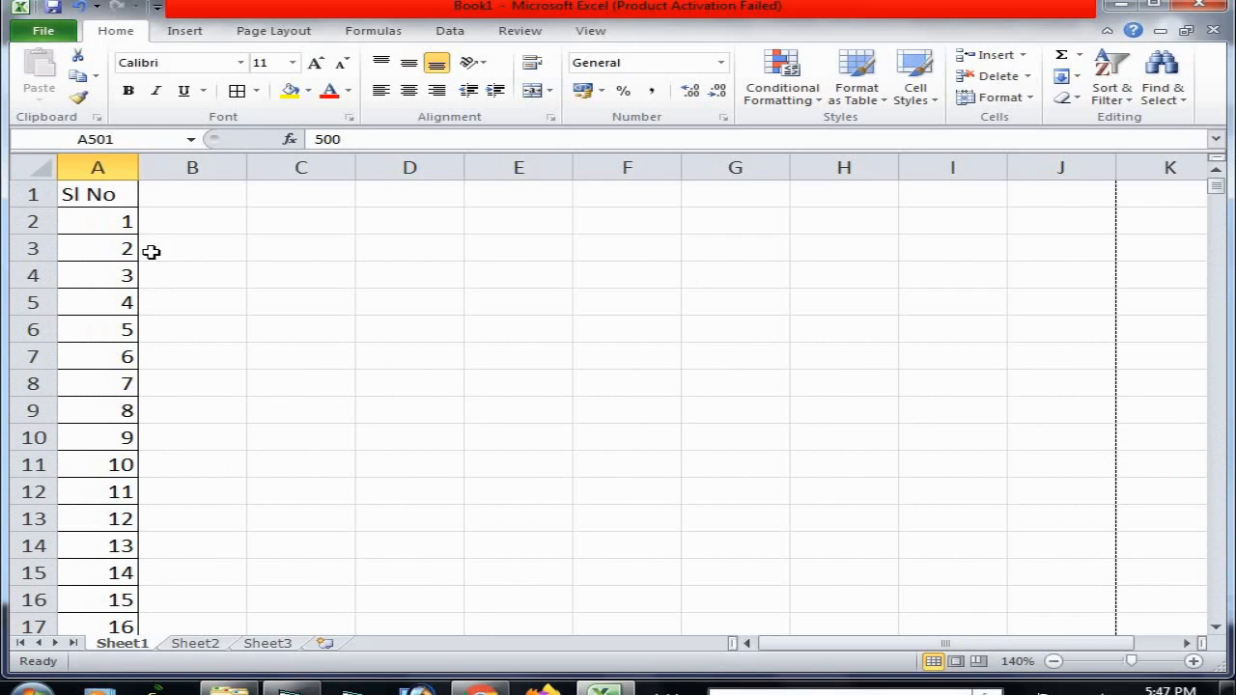
{"action": "mouse_move", "coordinate": [106, 226]}
{"action": "left_mouse_down"}
{"action": "mouse_move", "coordinate": [119, 222]}
{"action": "mouse_move", "coordinate": [120, 243]}
{"action": "left_mouse_up"}
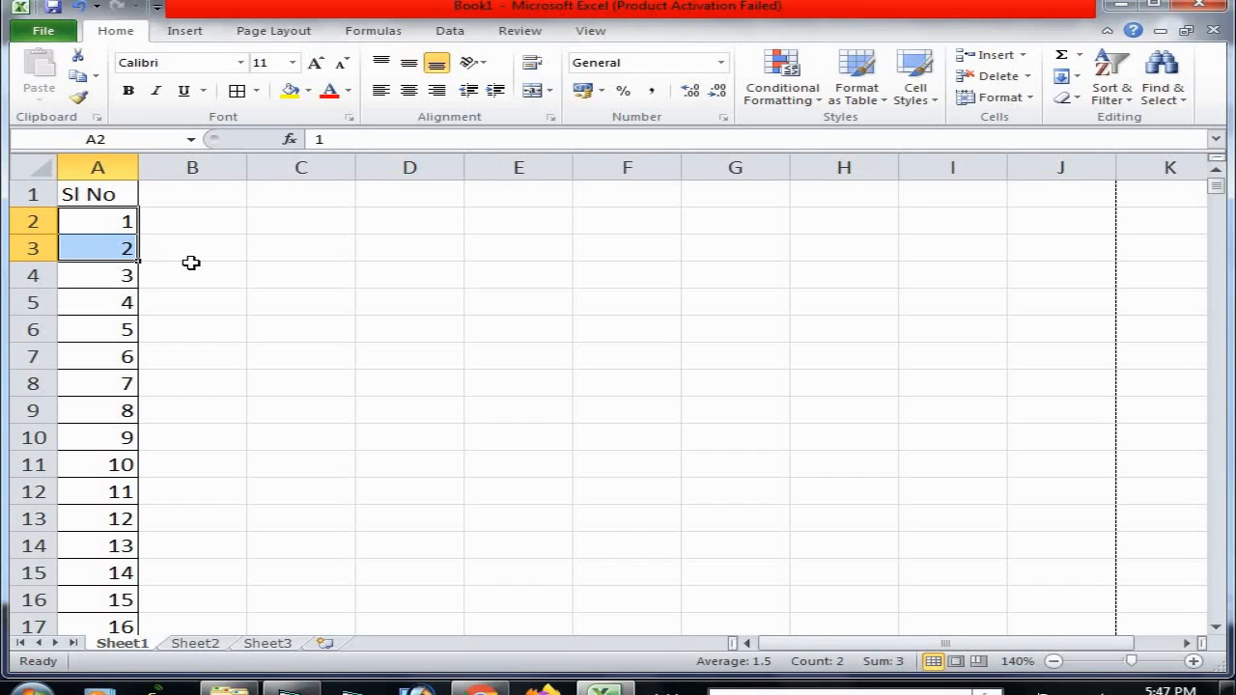
{"action": "left_click", "coordinate": [112, 228]}
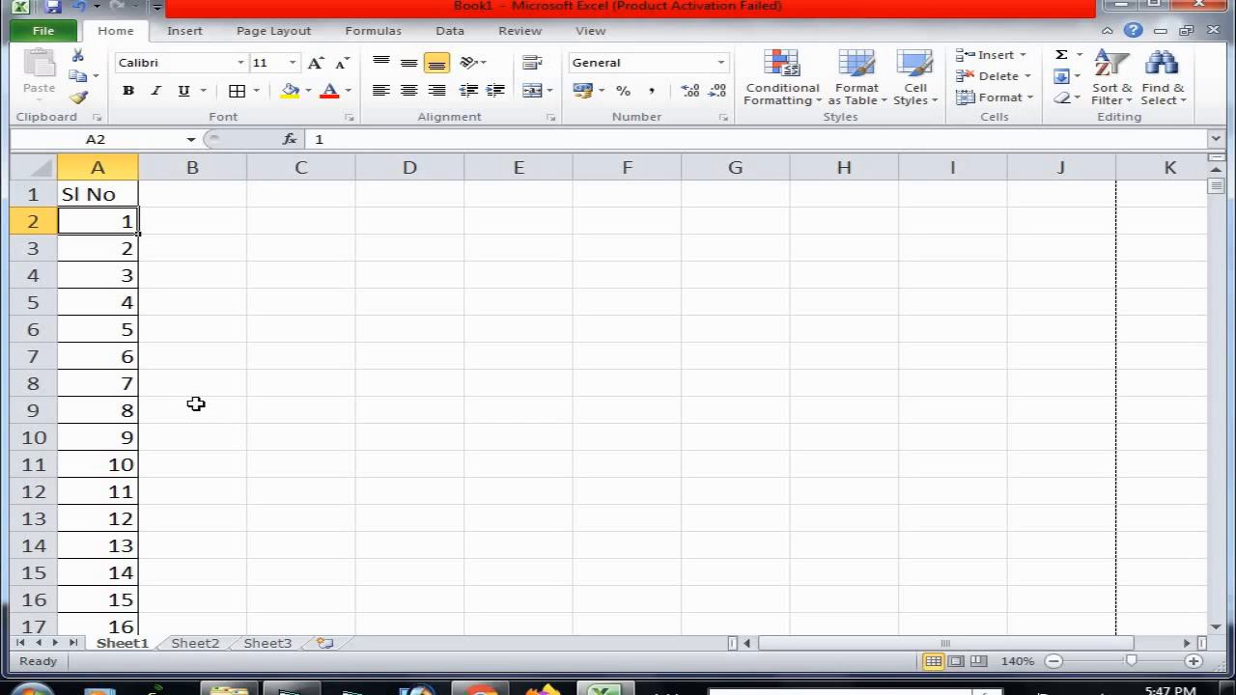
Enter 1 in cell B1 as the starting number for row 1
{"action": "left_click", "coordinate": [184, 196]}
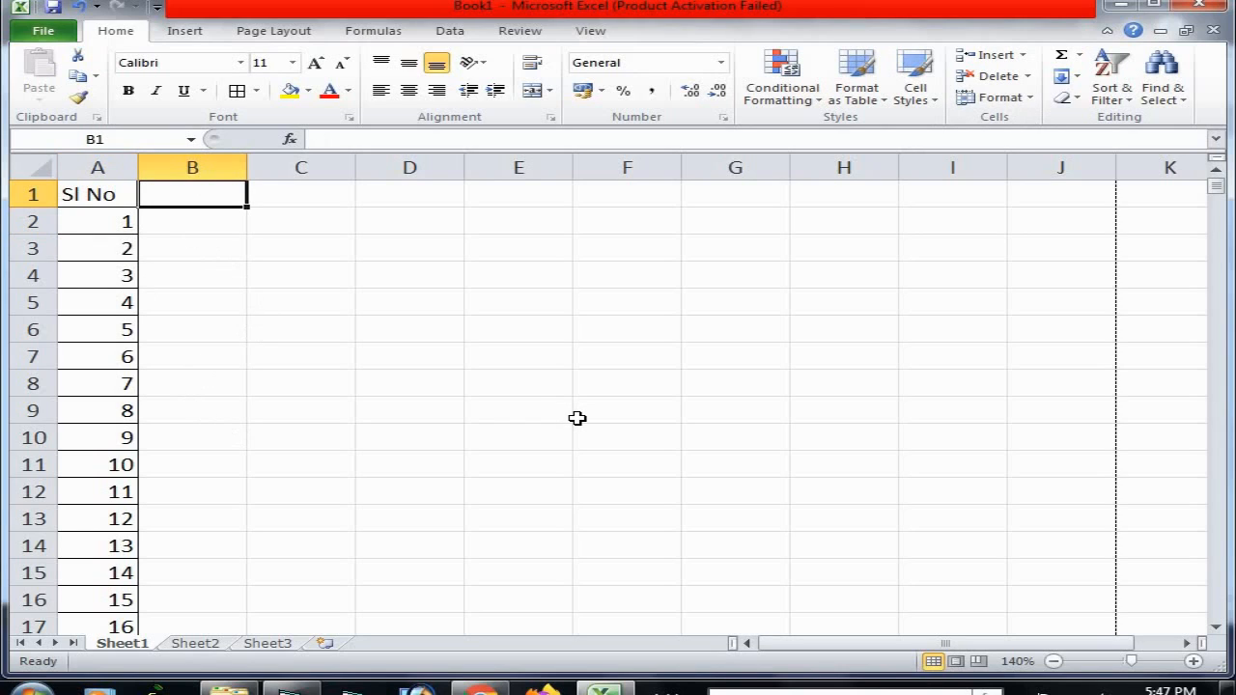
{"action": "type", "text": "1"}
{"action": "left_click", "coordinate": [204, 331]}
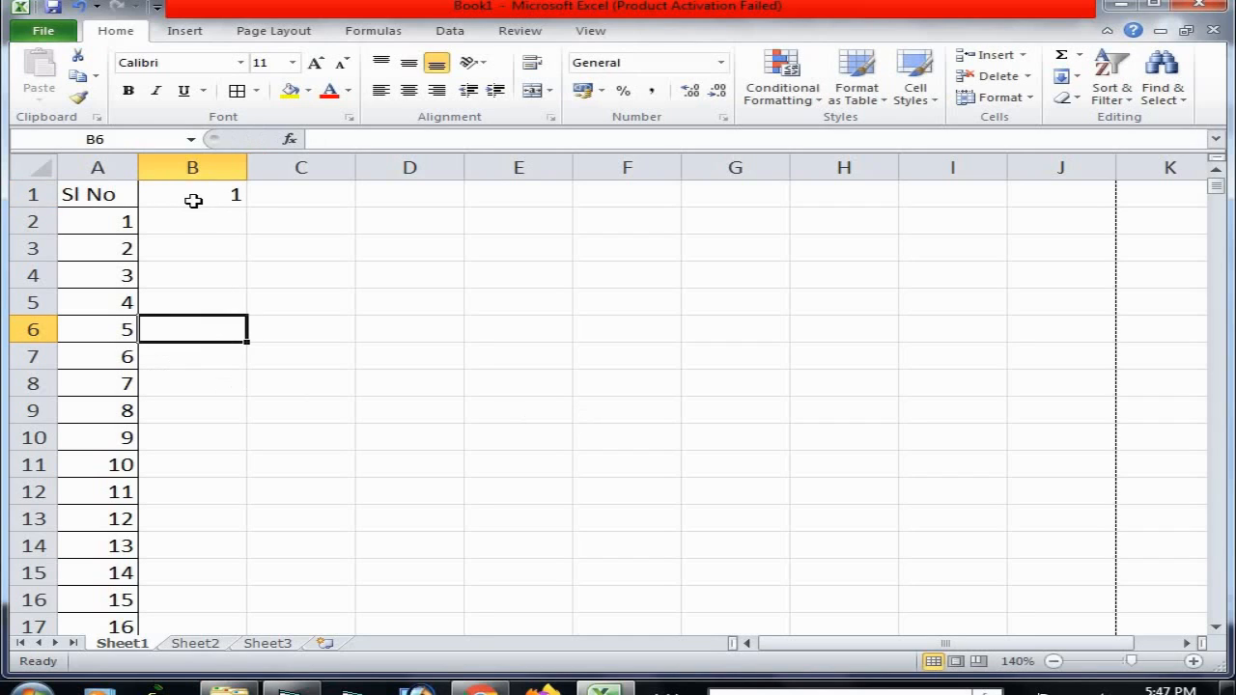
Fill a linear series across row 1 from B1, with series in rows and step value 1
{"action": "left_click", "coordinate": [187, 201]}
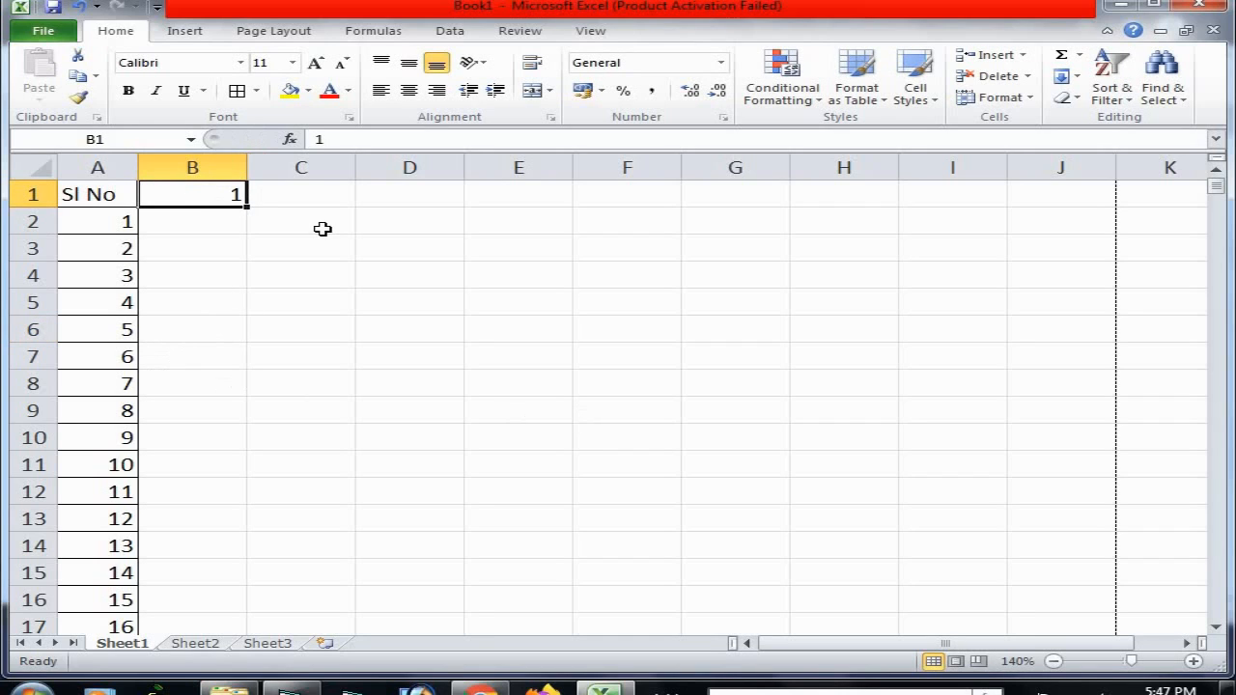
{"action": "left_click", "coordinate": [1080, 76]}
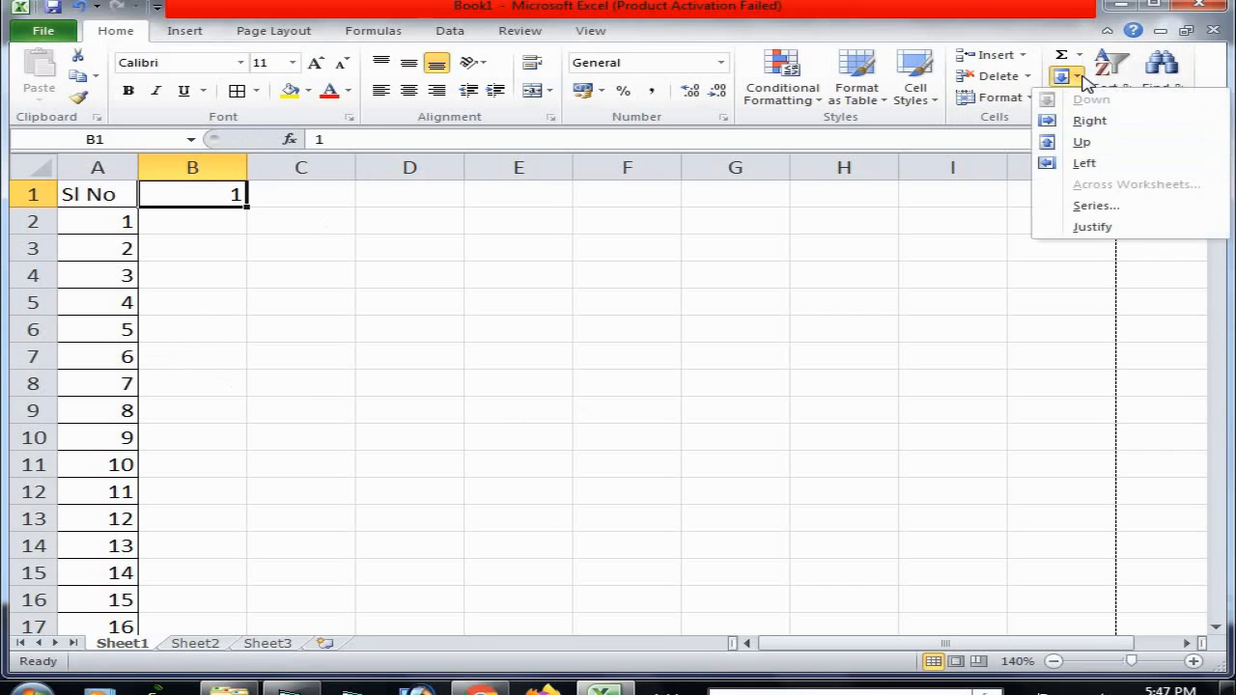
{"action": "left_click", "coordinate": [1098, 212]}
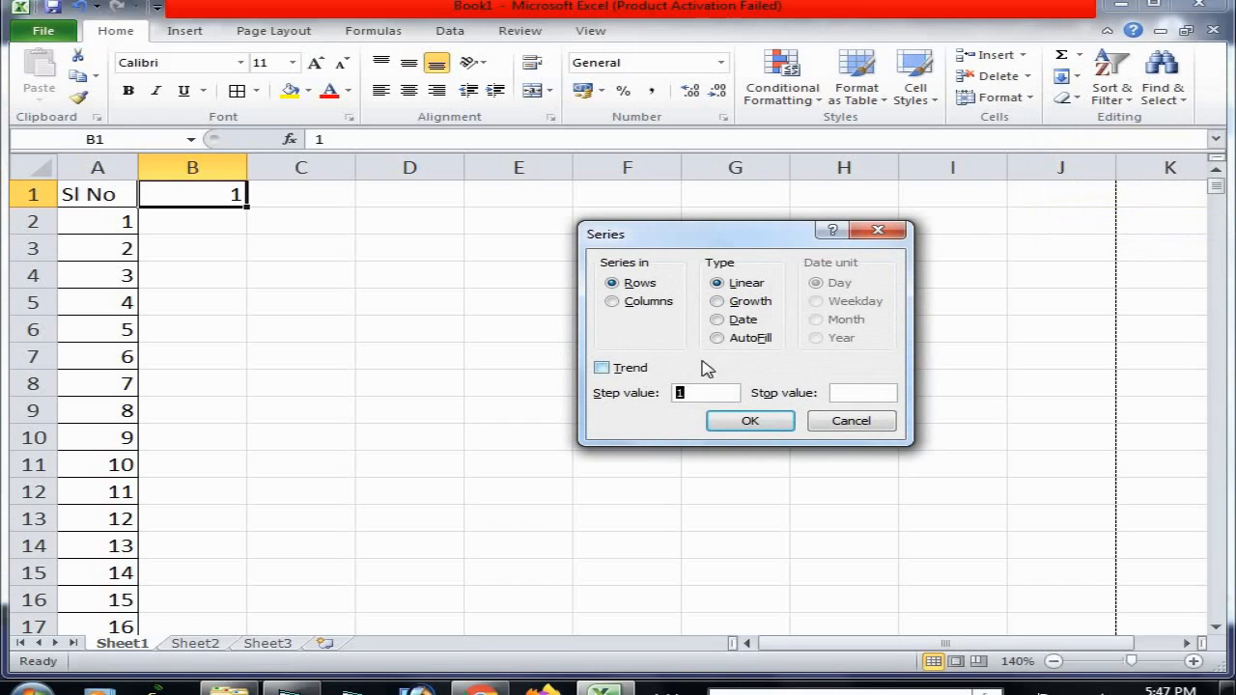
{"action": "left_click", "coordinate": [640, 305]}
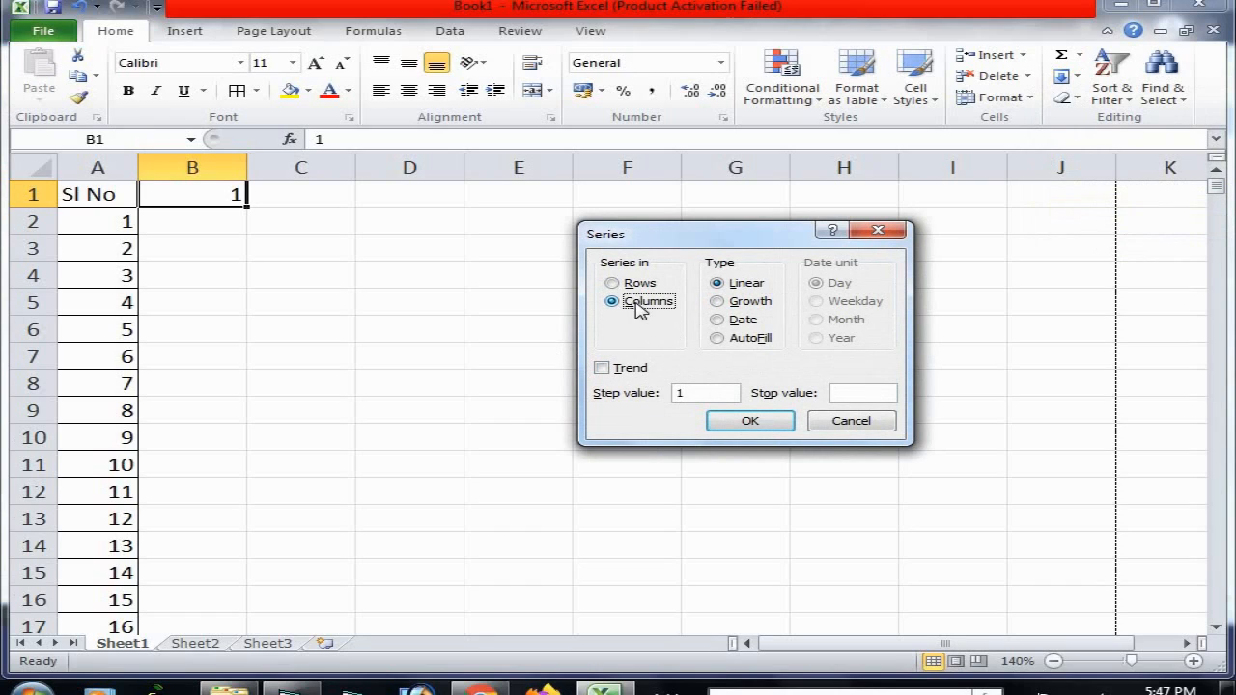
{"action": "left_click", "coordinate": [635, 286]}
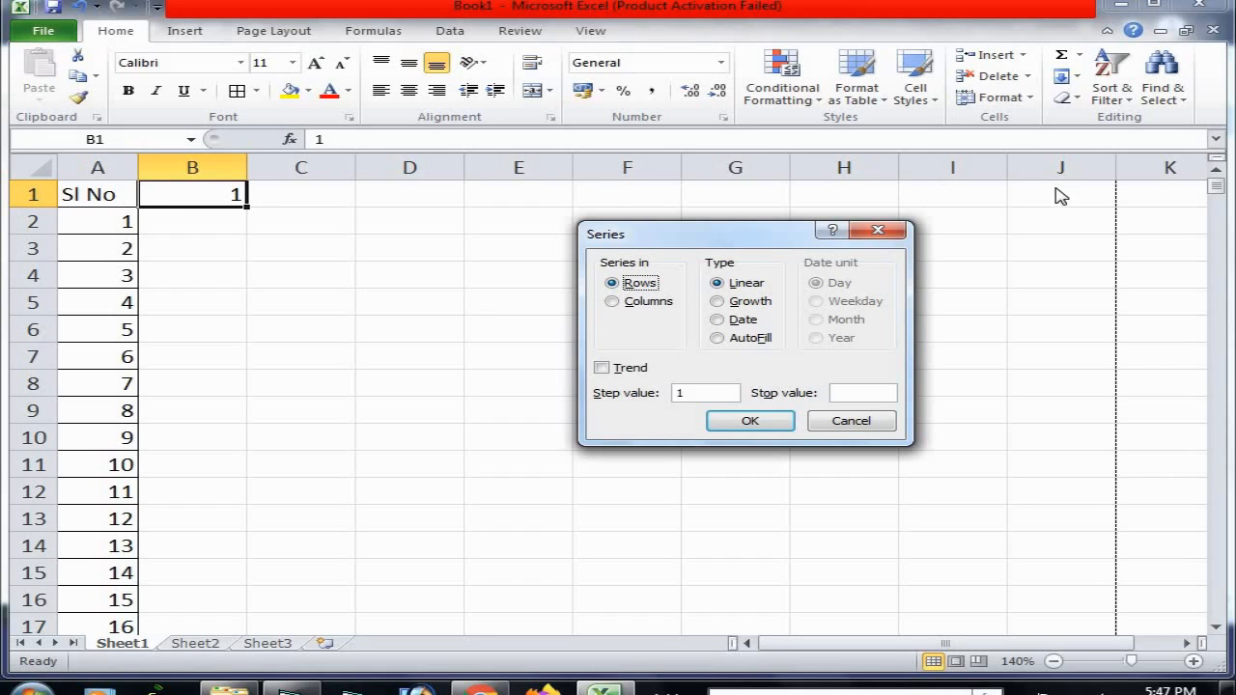
{"action": "left_click", "coordinate": [723, 394]}
{"action": "left_click", "coordinate": [750, 422]}
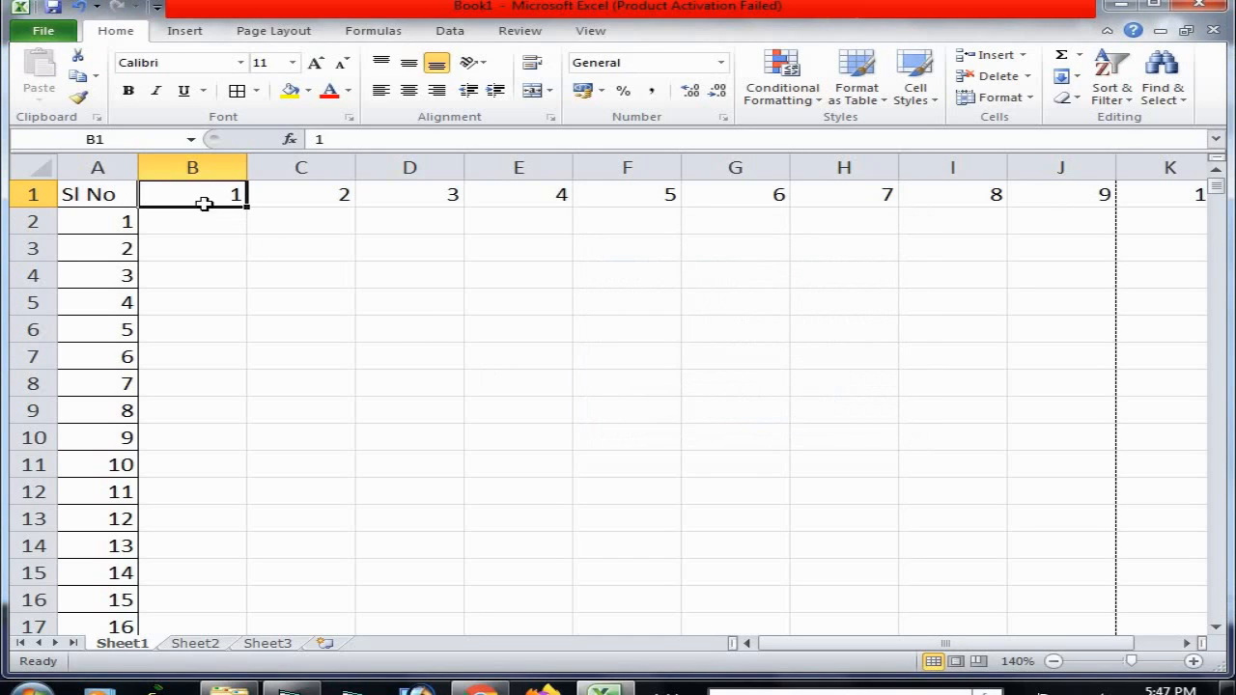
Examine the serial numbers across row 1 from the first entry to the last filled cell
{"action": "left_click", "coordinate": [26, 194]}
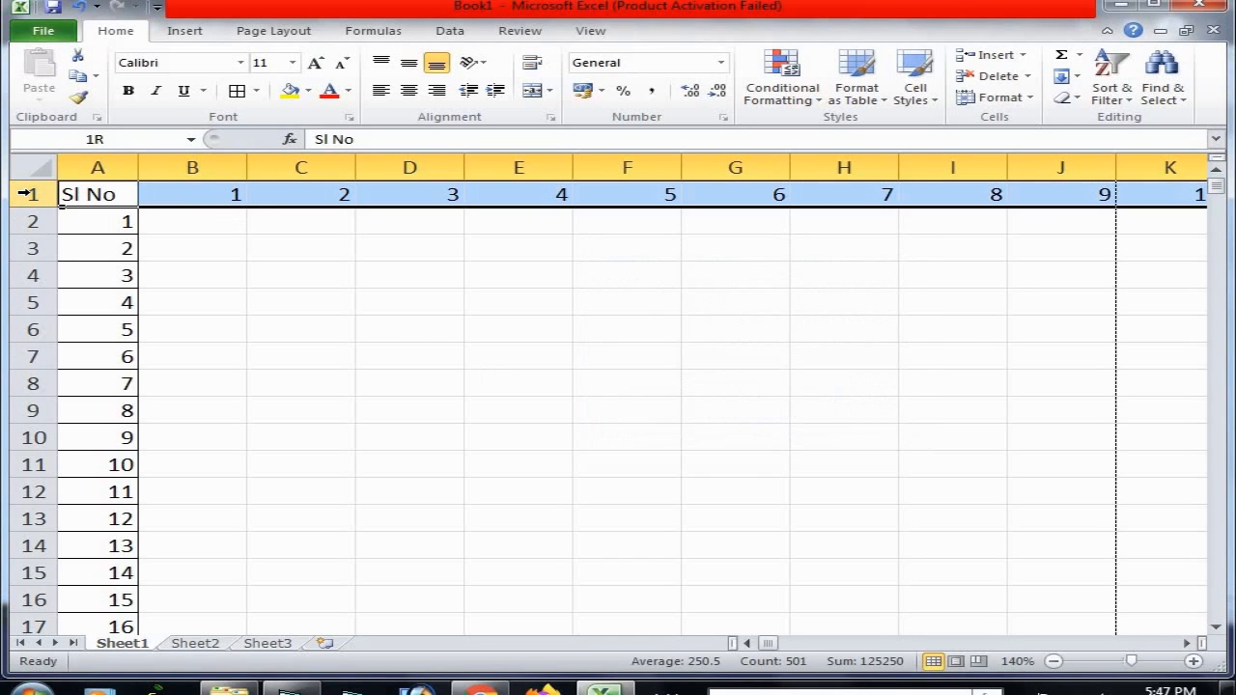
{"action": "left_click", "coordinate": [222, 194]}
{"action": "left_click", "coordinate": [312, 194]}
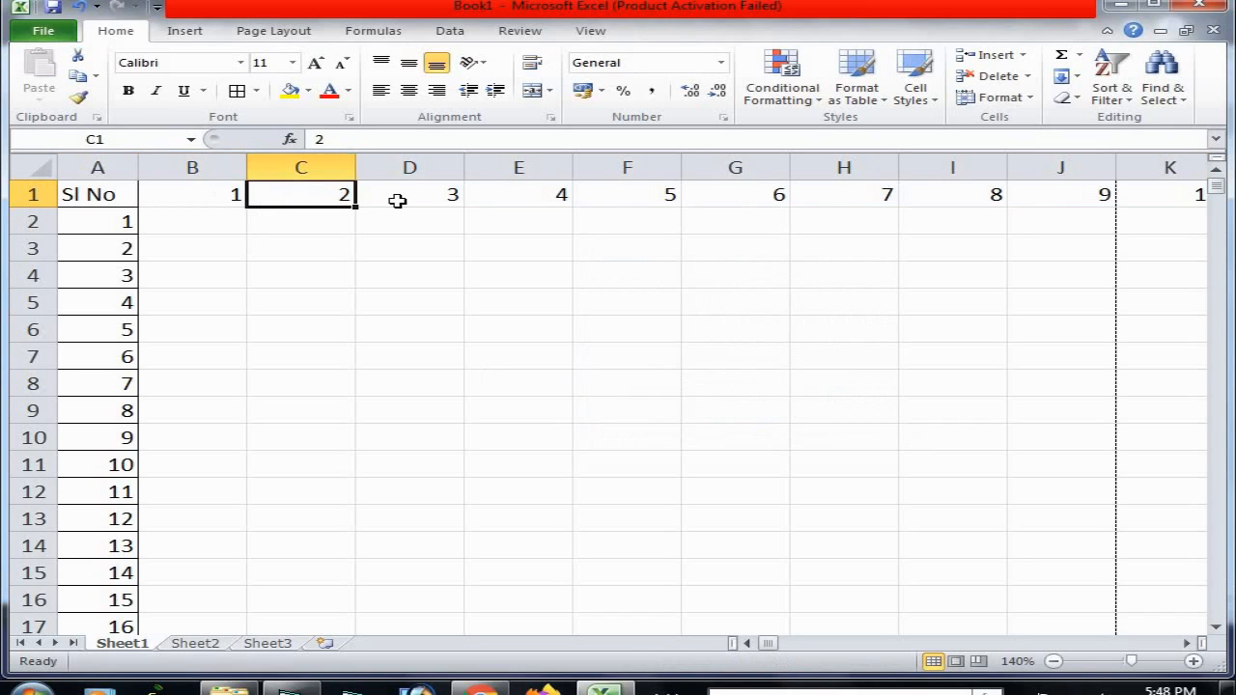
{"action": "key", "text": "Right"}
{"action": "key", "text": "Right"}
{"action": "key", "text": "Right"}
{"action": "key", "text": "Right"}
{"action": "key", "text": "Right"}
{"action": "key", "text": "Right"}
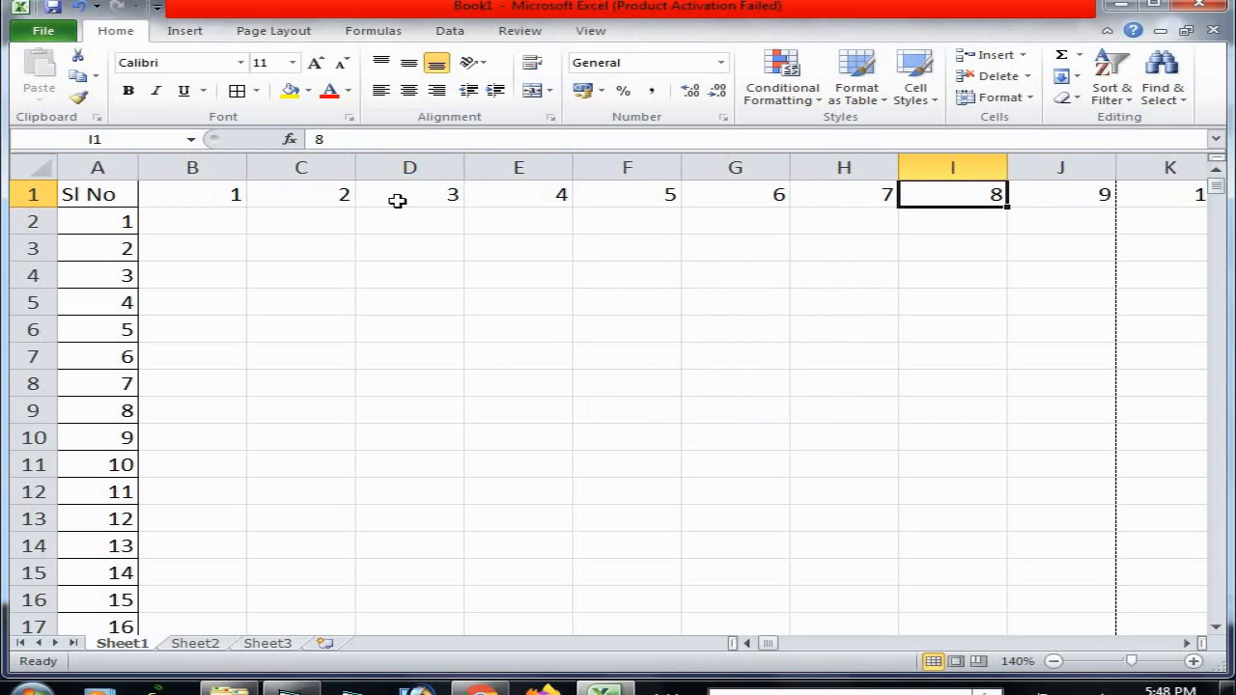
{"action": "key", "text": "ctrl+Right"}
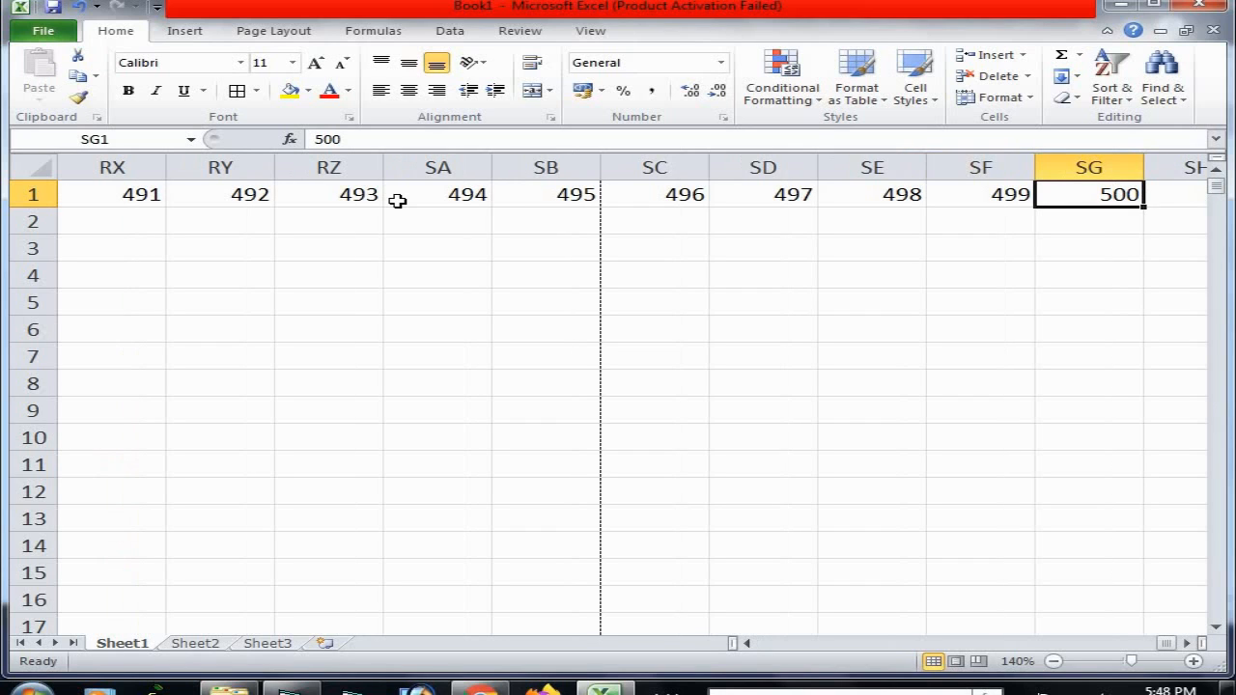
Review the final serial numbers in row 1 backwards from the last entry, and return to cell A1
{"action": "key", "text": "Left"}
{"action": "key", "text": "Left"}
{"action": "key", "text": "Left"}
{"action": "key", "text": "Left"}
{"action": "key", "text": "Left"}
{"action": "key", "text": "Left"}
{"action": "key", "text": "Left"}
{"action": "key", "text": "Left"}
{"action": "key", "text": "Left"}
{"action": "key", "text": "Left"}
{"action": "key", "text": "Left"}
{"action": "key", "text": "Left"}
{"action": "key", "text": "Left"}
{"action": "key", "text": "Left"}
{"action": "key", "text": "Left"}
{"action": "key", "text": "Left"}
{"action": "key", "text": "Left"}
{"action": "key", "text": "Left"}
{"action": "key", "text": "Left"}
{"action": "key", "text": "Left"}
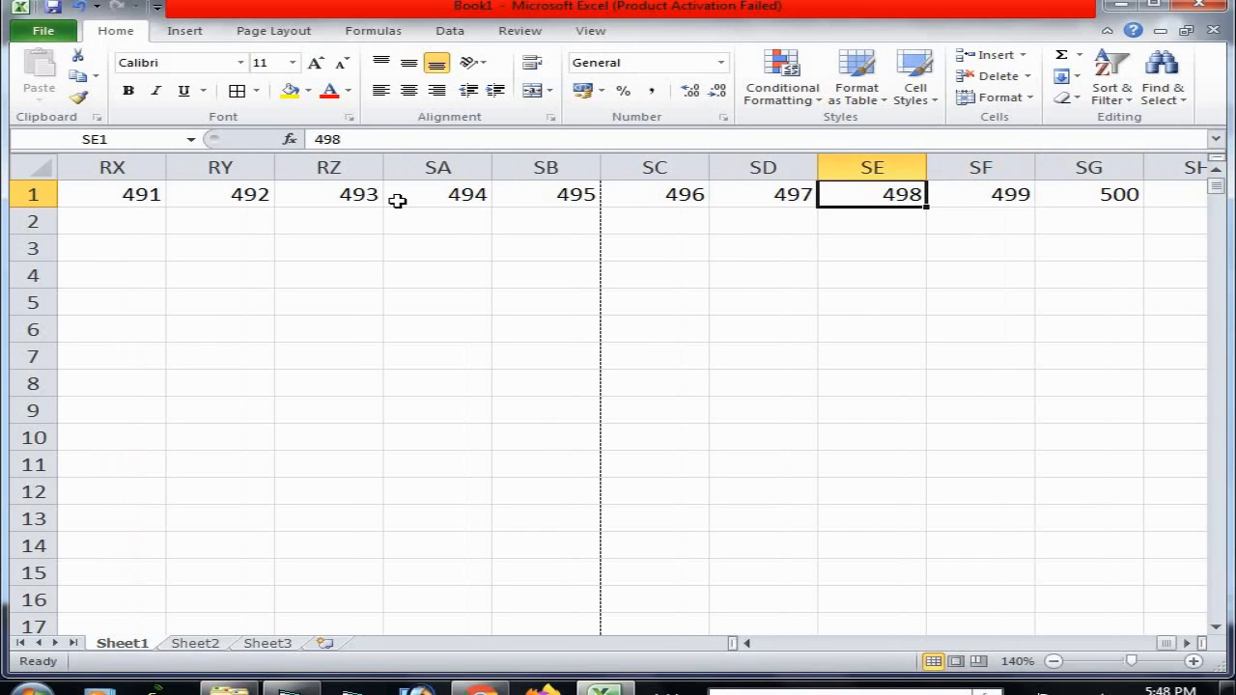
{"action": "key", "text": "Left"}
{"action": "key", "text": "Left"}
{"action": "key", "text": "Left"}
{"action": "key", "text": "Left"}
{"action": "key", "text": "Left"}
{"action": "key", "text": "Left"}
{"action": "key", "text": "Left"}
{"action": "key", "text": "Left"}
{"action": "key", "text": "Left"}
{"action": "key", "text": "Left"}
{"action": "key", "text": "Left"}
{"action": "key", "text": "Left"}
{"action": "key", "text": "Left"}
{"action": "key", "text": "Left"}
{"action": "key", "text": "Left"}
{"action": "key", "text": "Left"}
{"action": "key", "text": "Left"}
{"action": "key", "text": "Left"}
{"action": "key", "text": "Left"}
{"action": "key", "text": "Left"}
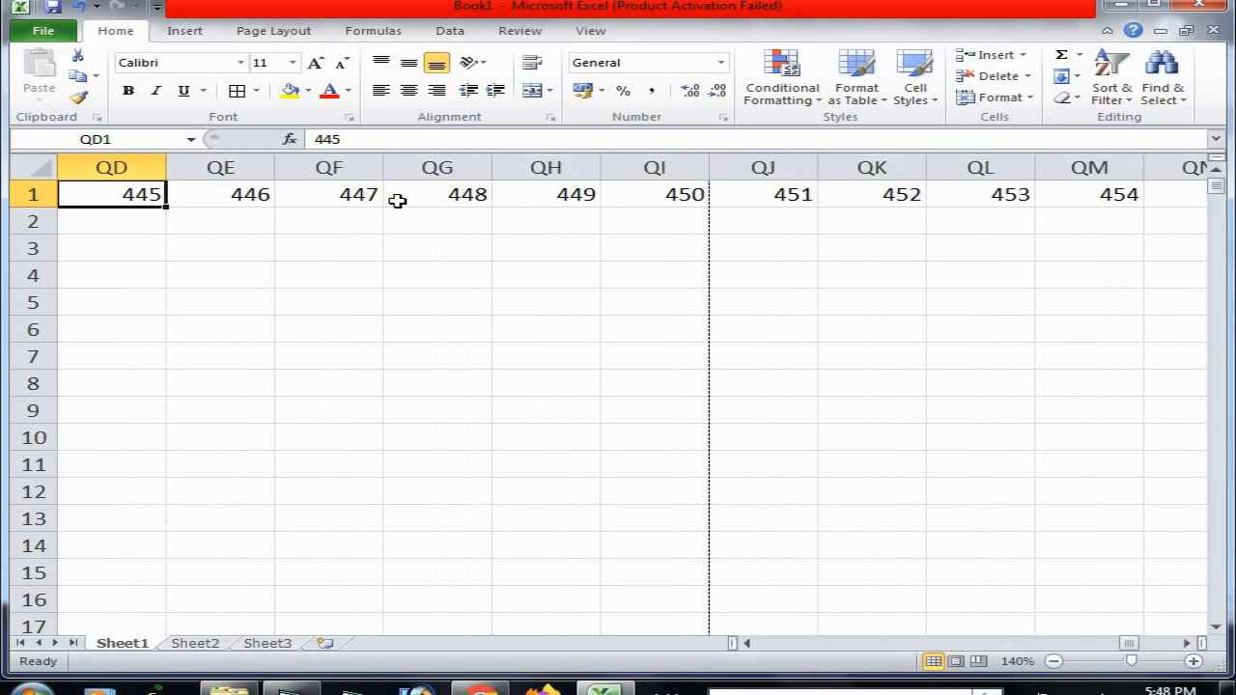
{"action": "key", "text": "ctrl+Left"}
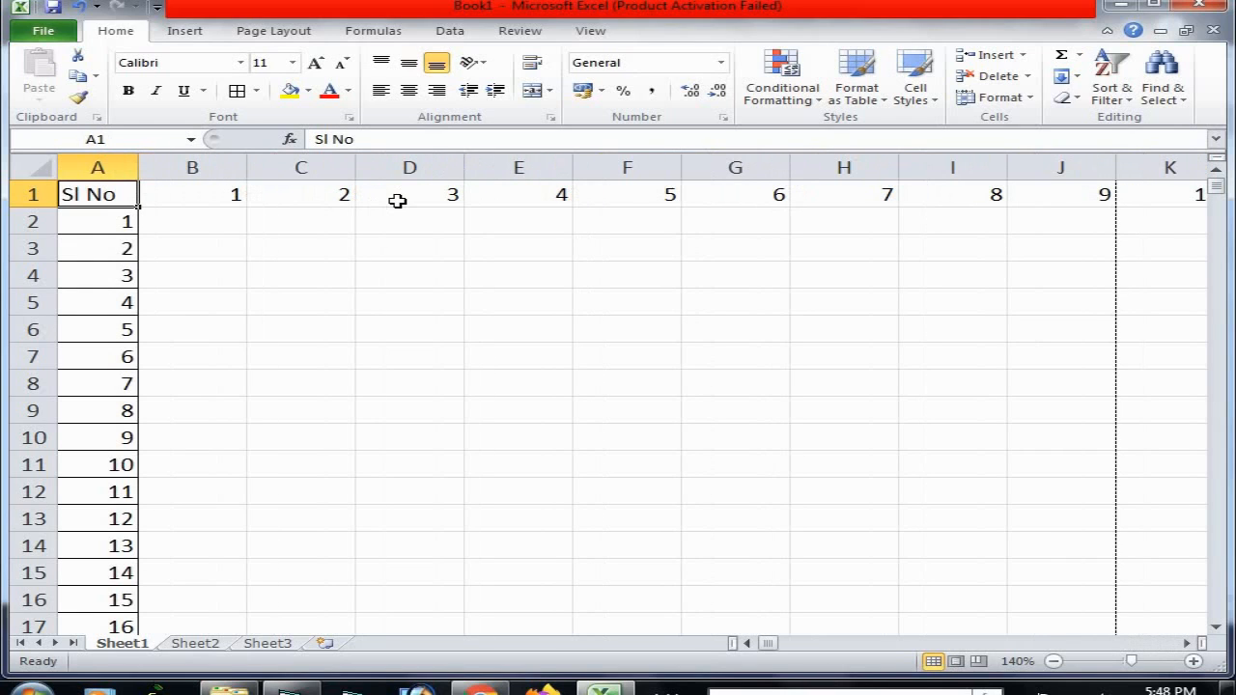
Select the whole of row 1
{"action": "left_click", "coordinate": [33, 195]}
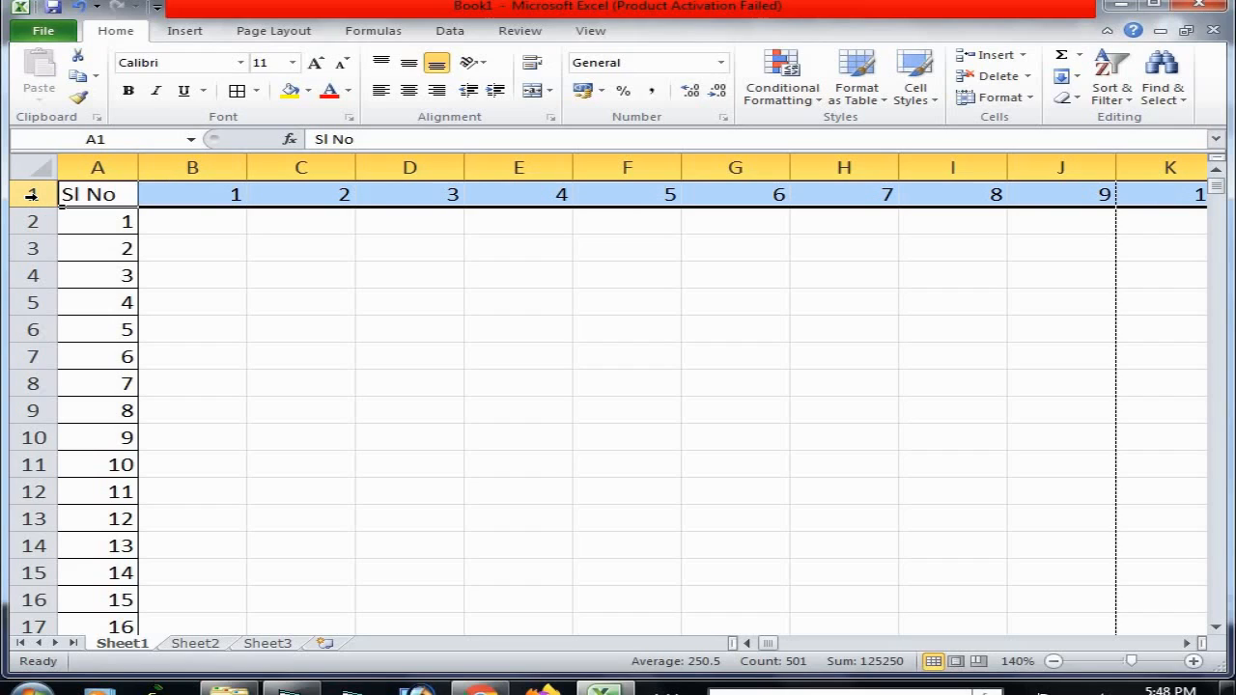